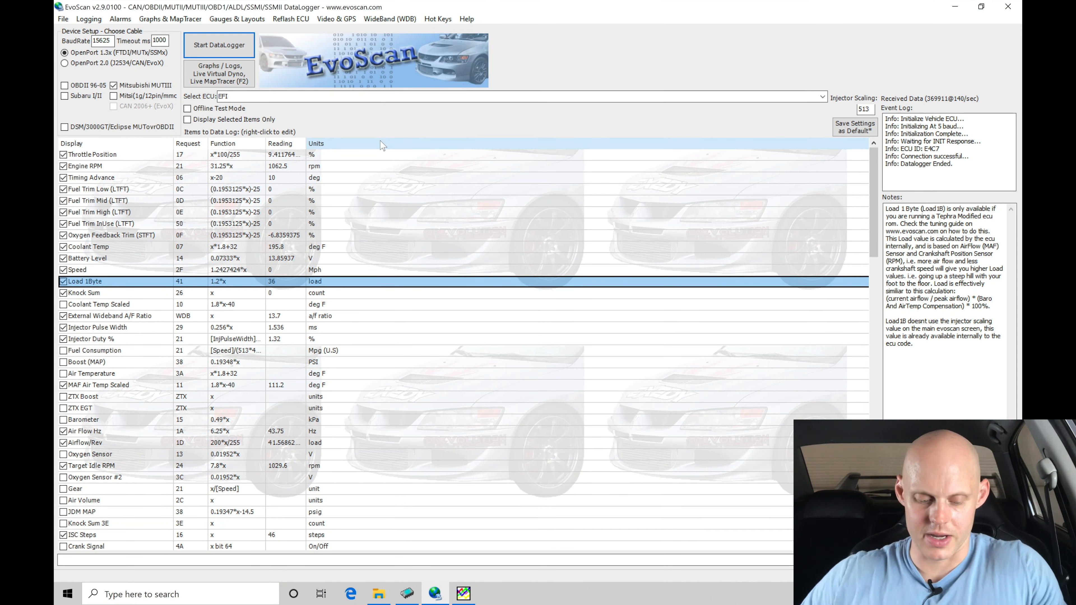
Switch to MegaLogViewer and open the log file EvoScanDataLog_2020.08.11_19.02.51.csv.
click(463, 593)
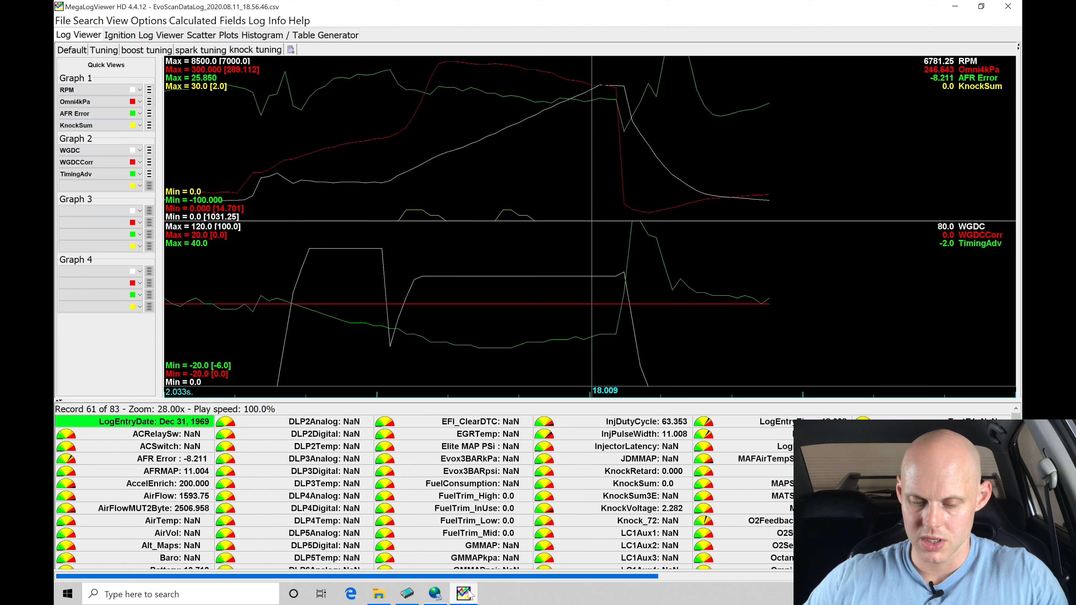
key(ctrl+o)
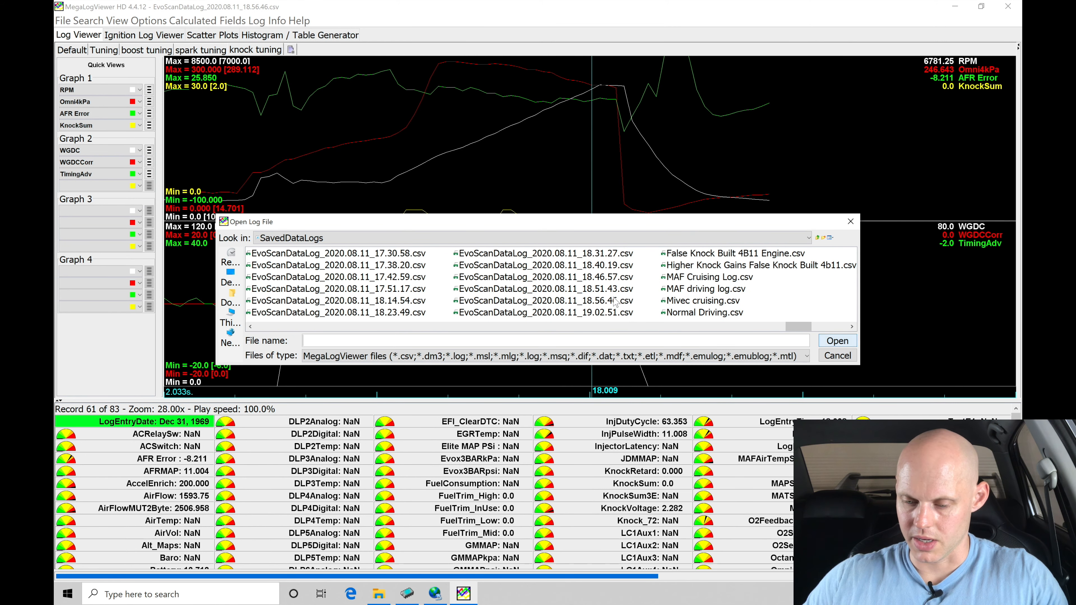
click(614, 312)
double_click(614, 313)
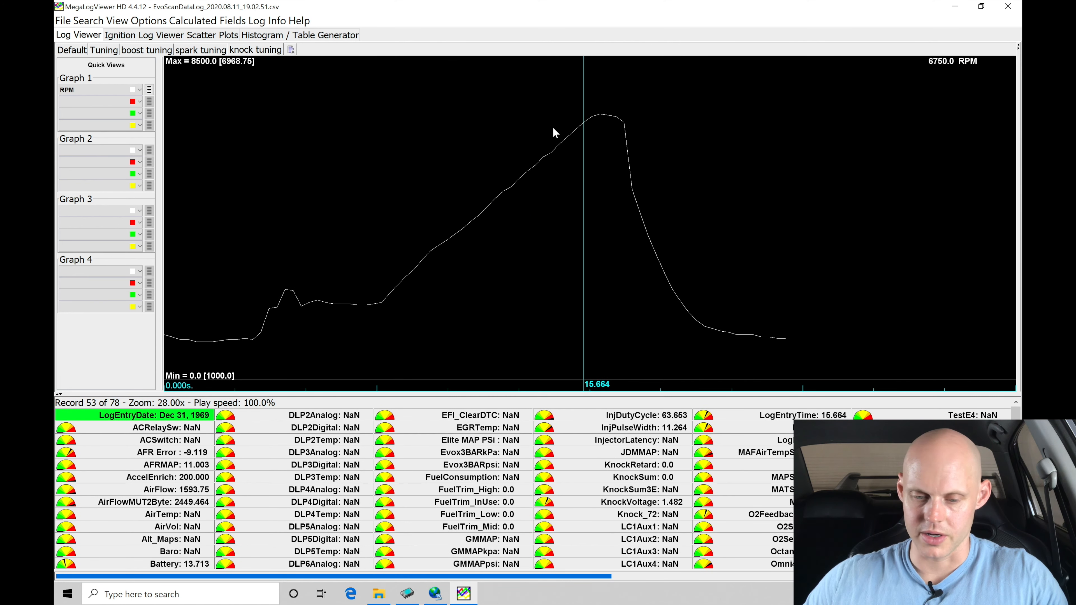
Plot Omni4psi as the second trace of Graph 1 and inspect boost at peak and at high RPM.
click(140, 101)
key(o)
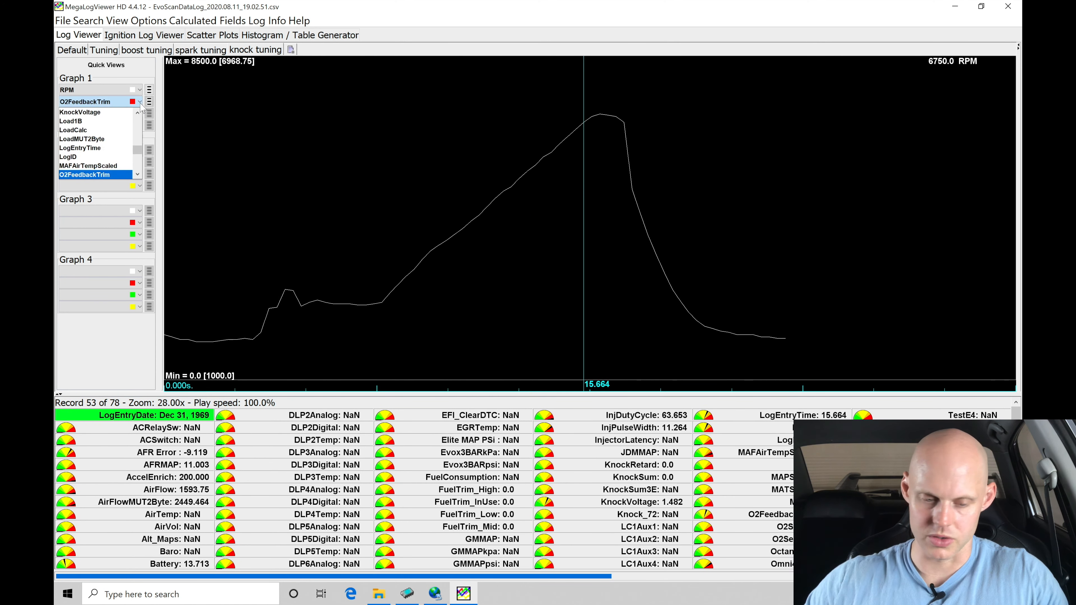
key(o)
key(o)
key(o)
key(Return)
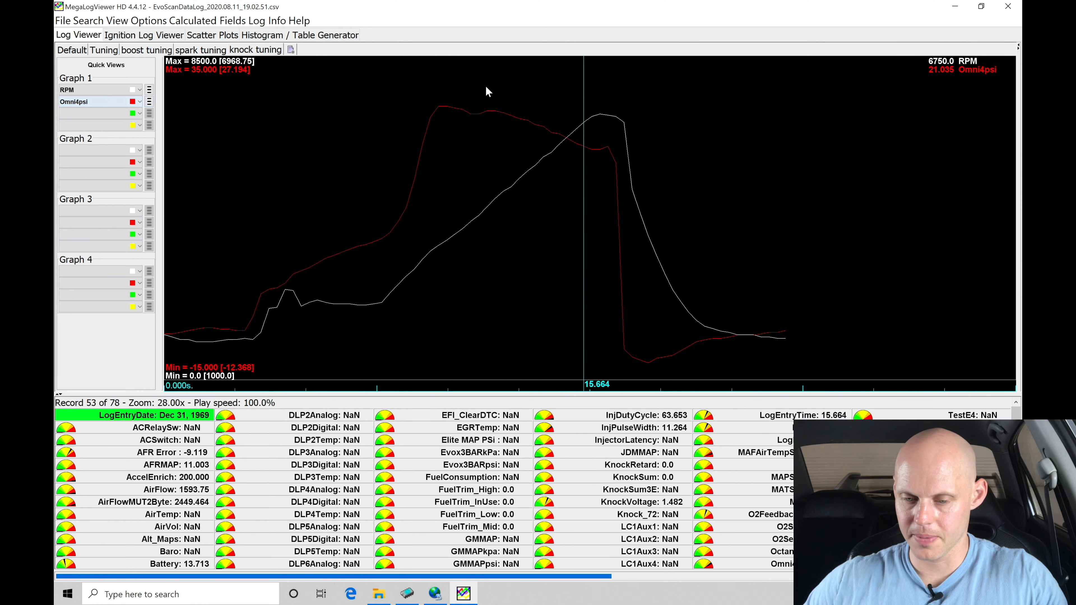
click(457, 96)
click(544, 117)
click(693, 142)
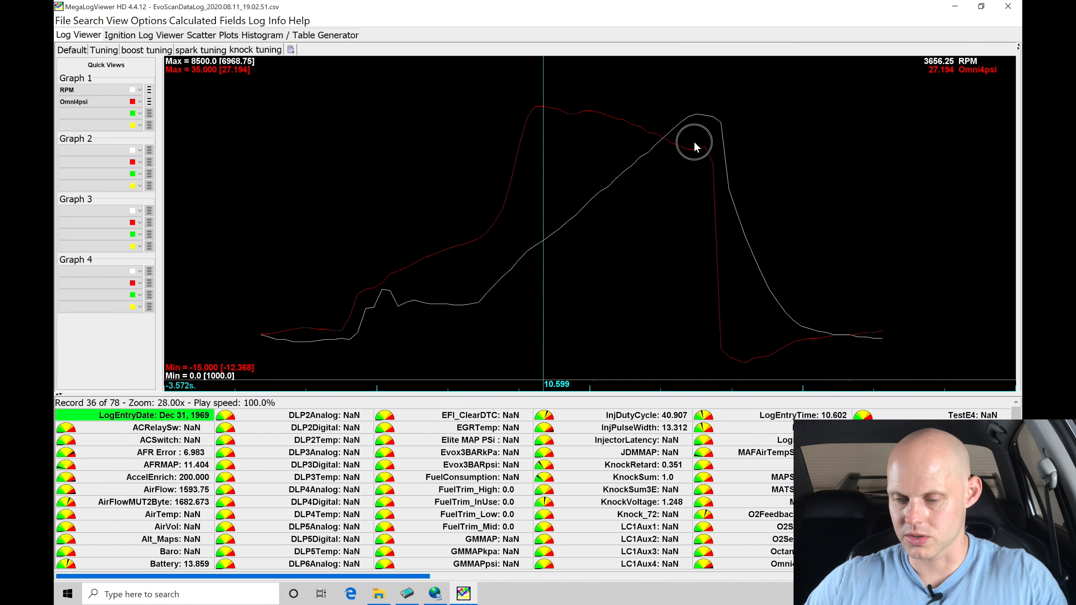
click(583, 134)
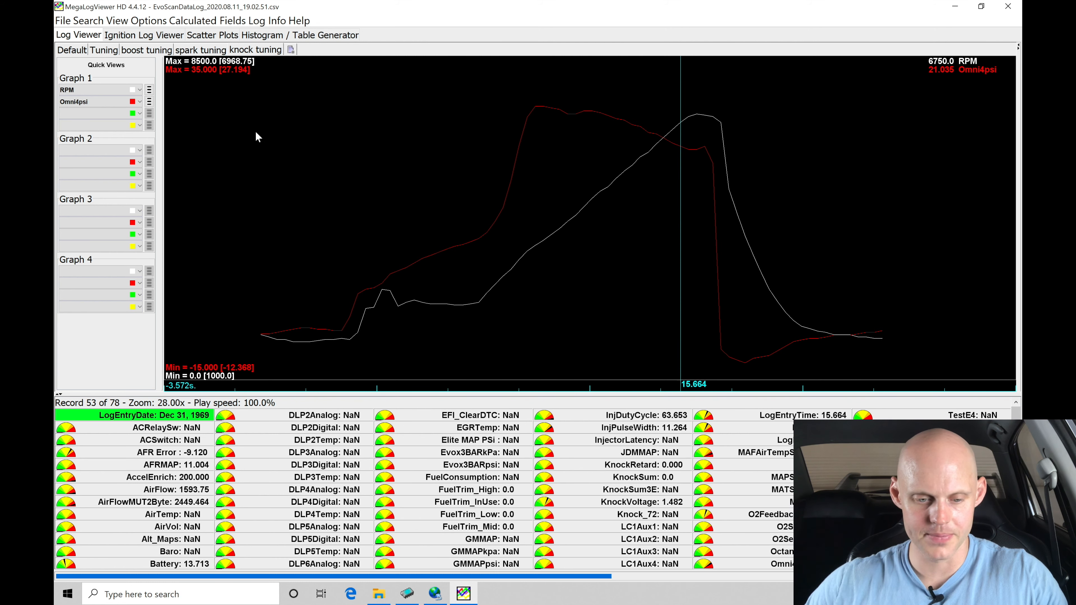
Add WGDC as the third trace of Graph 1 and inspect the wastegate duty through the pull.
click(140, 113)
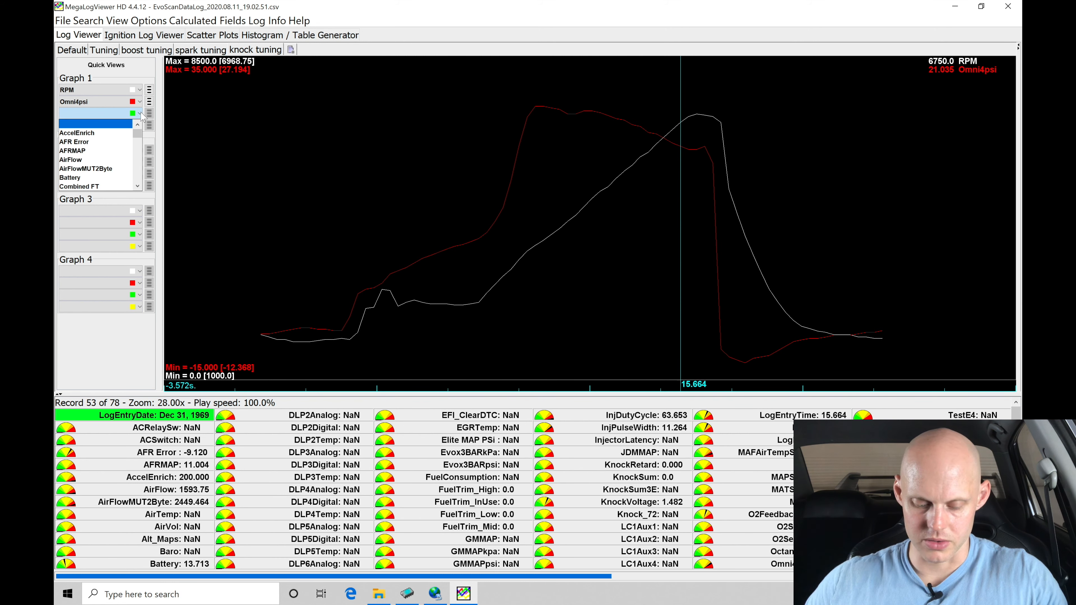
key(w)
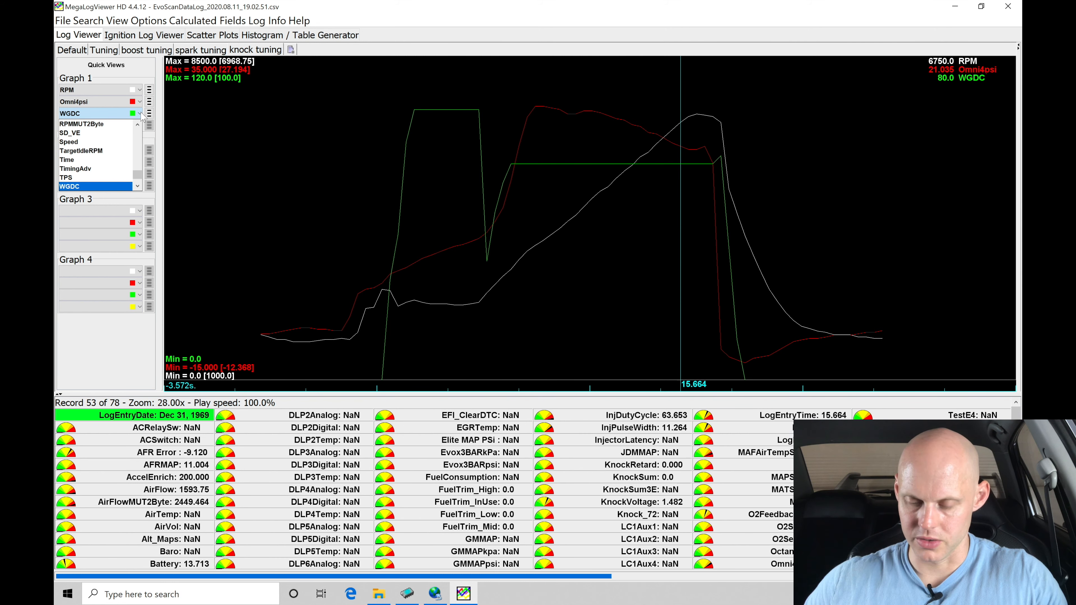
key(Return)
drag(563, 182, 676, 166)
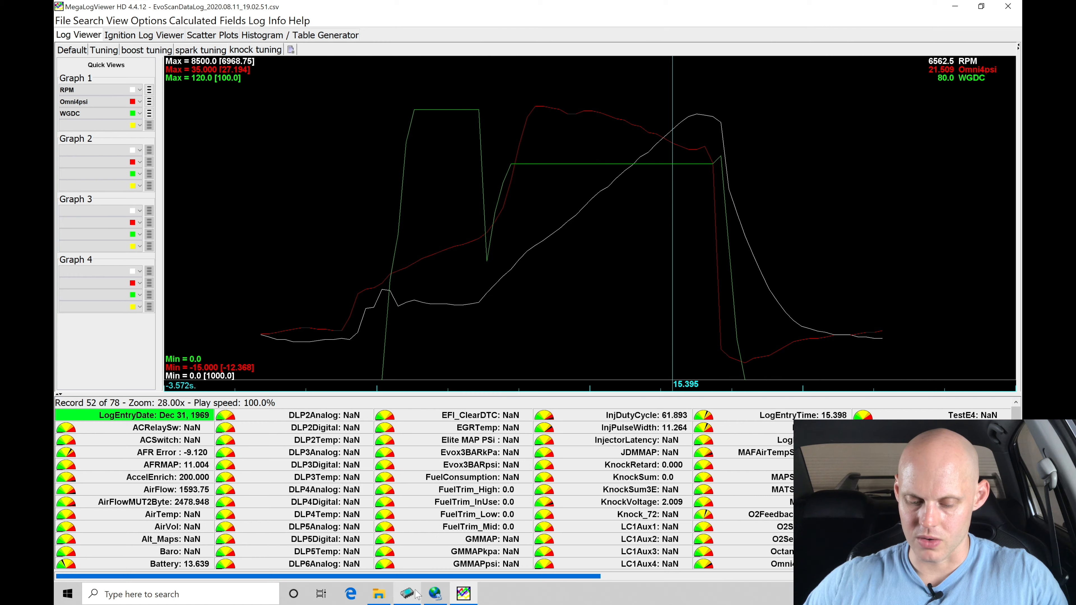
Switch to EcuFlash, set Boost Adder (PSI) to 17, and check the Main Map Wastegate Duty table.
click(406, 594)
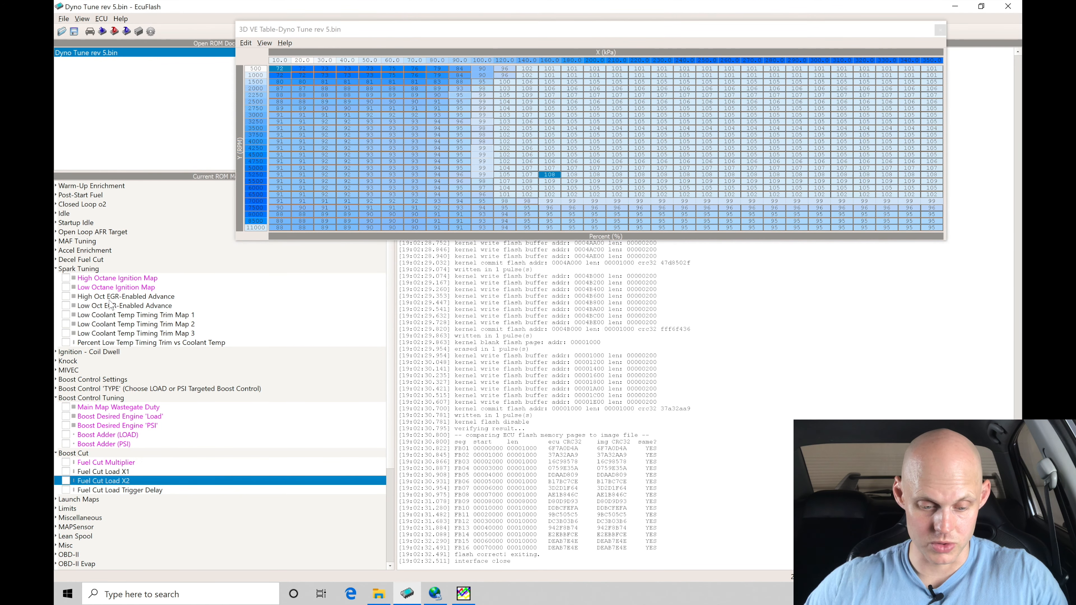
click(66, 444)
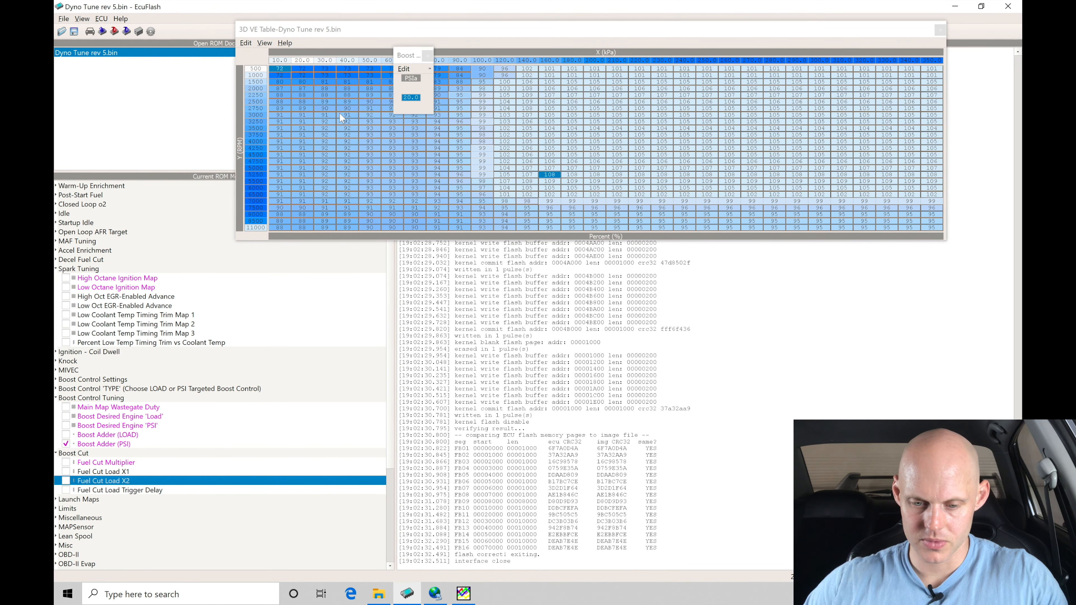
click(406, 98)
text(1)
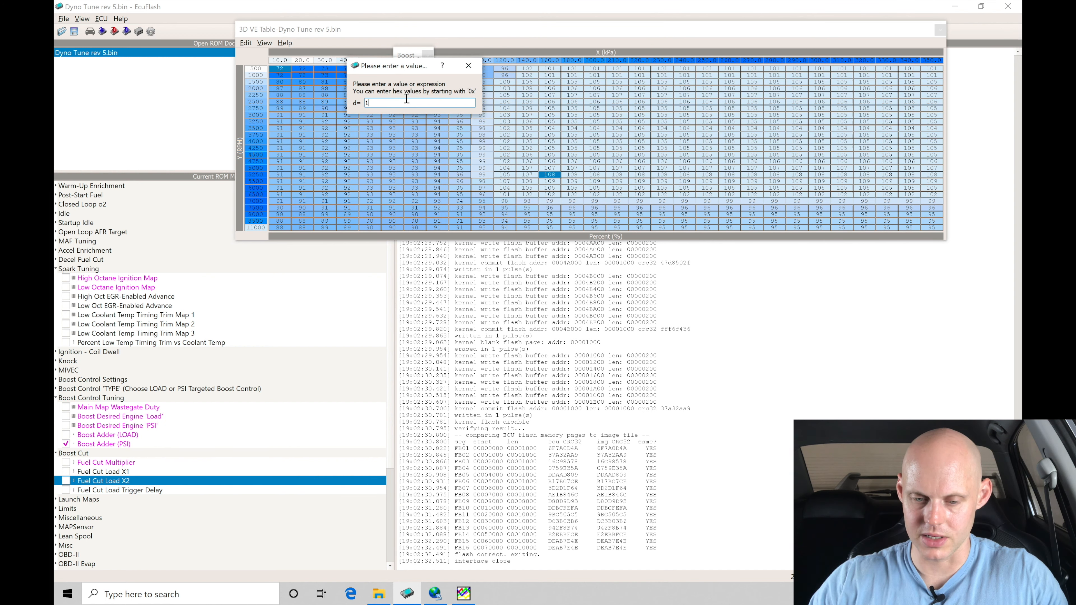
text(7)
key(Return)
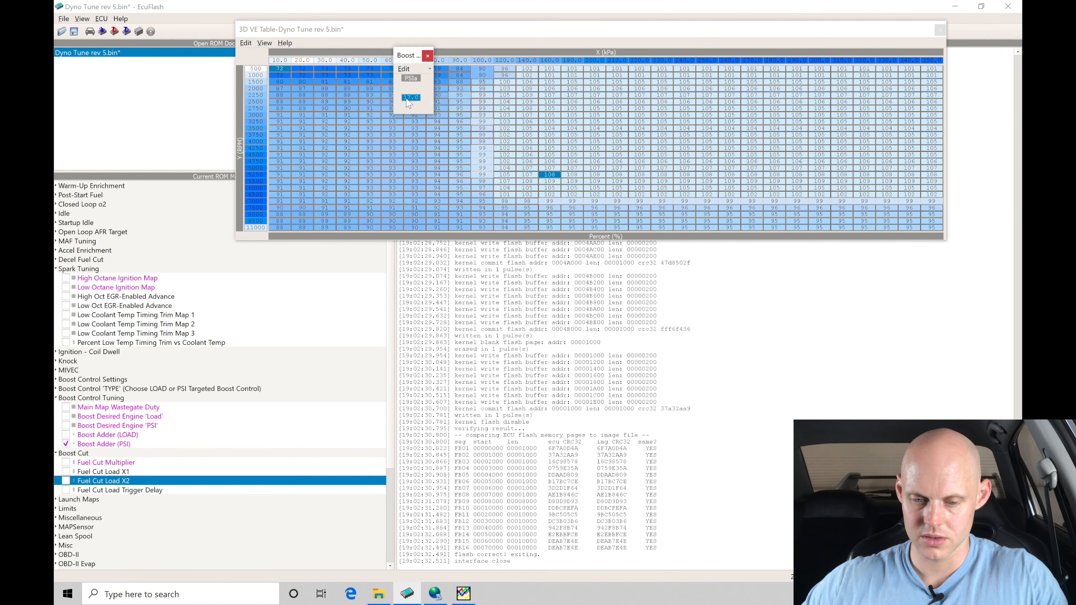
click(430, 58)
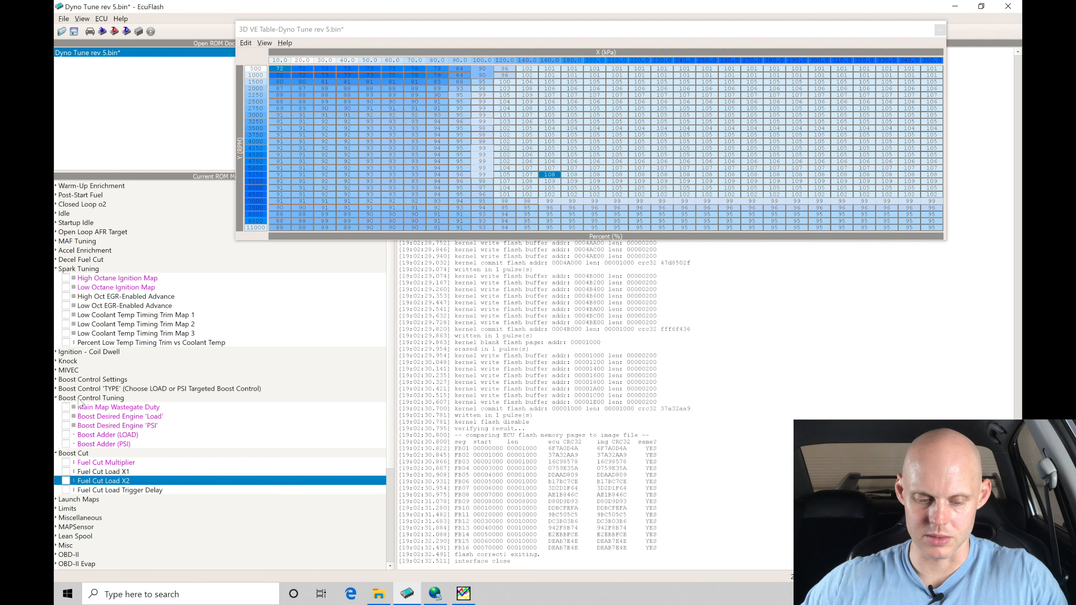
click(68, 408)
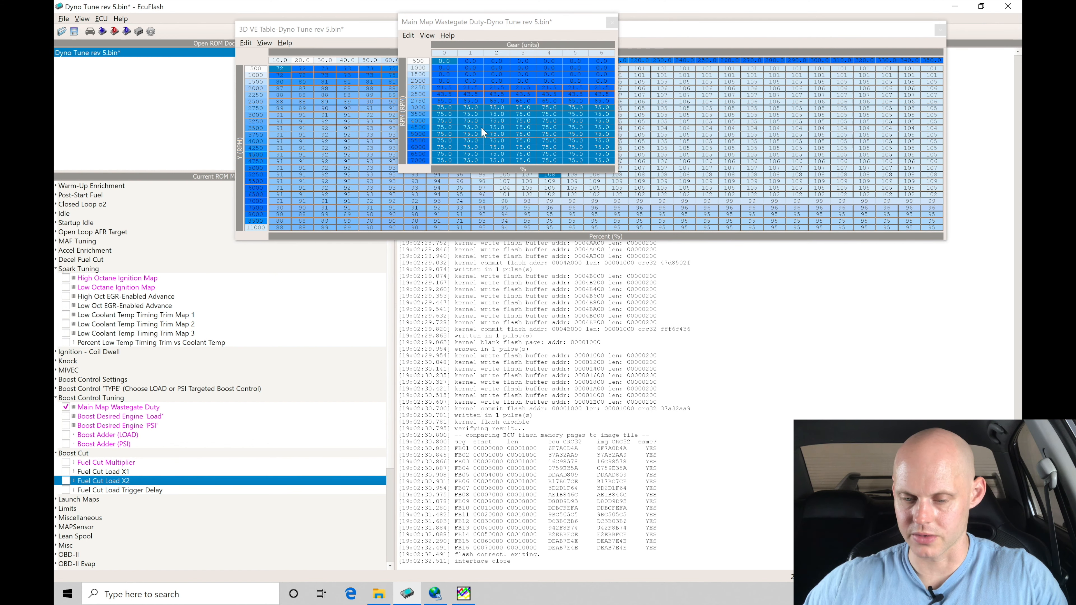
click(611, 22)
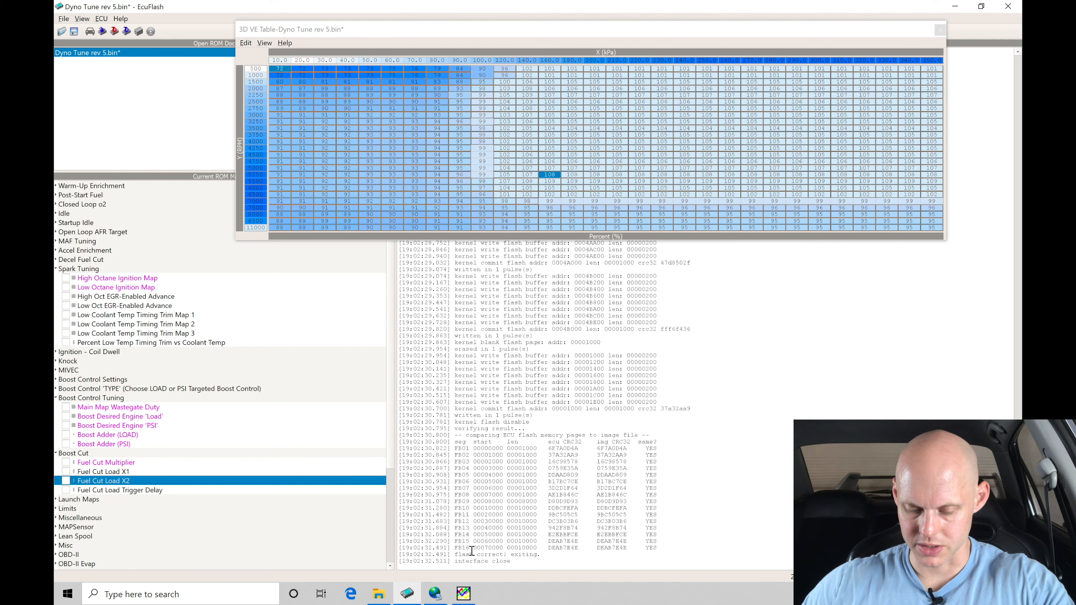
Switch to MegaLogViewer and add WGDCCorr as the fourth trace of Graph 1.
click(470, 590)
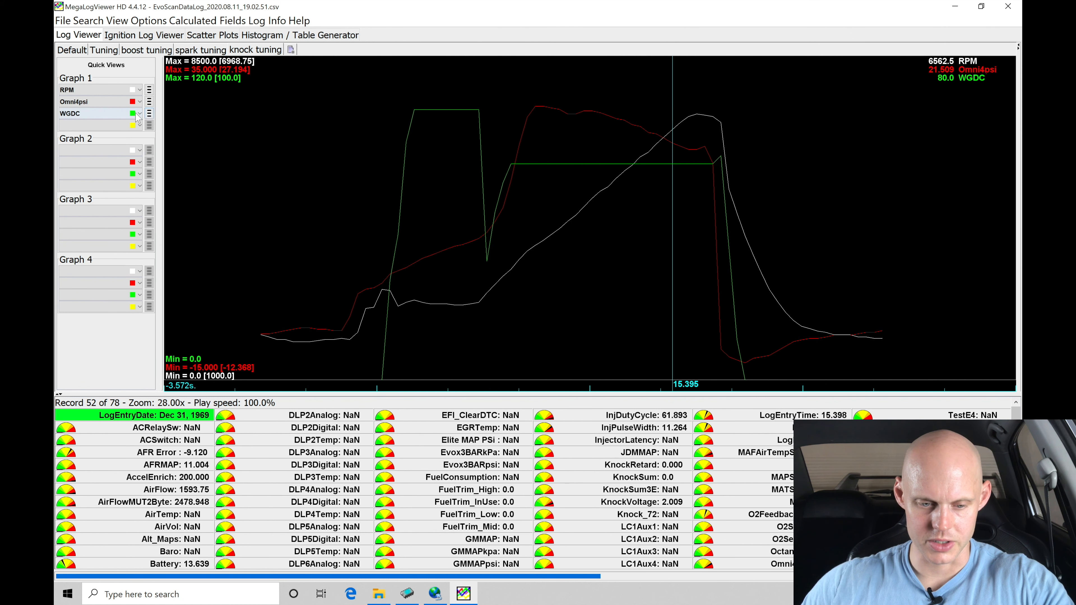
click(139, 125)
key(w)
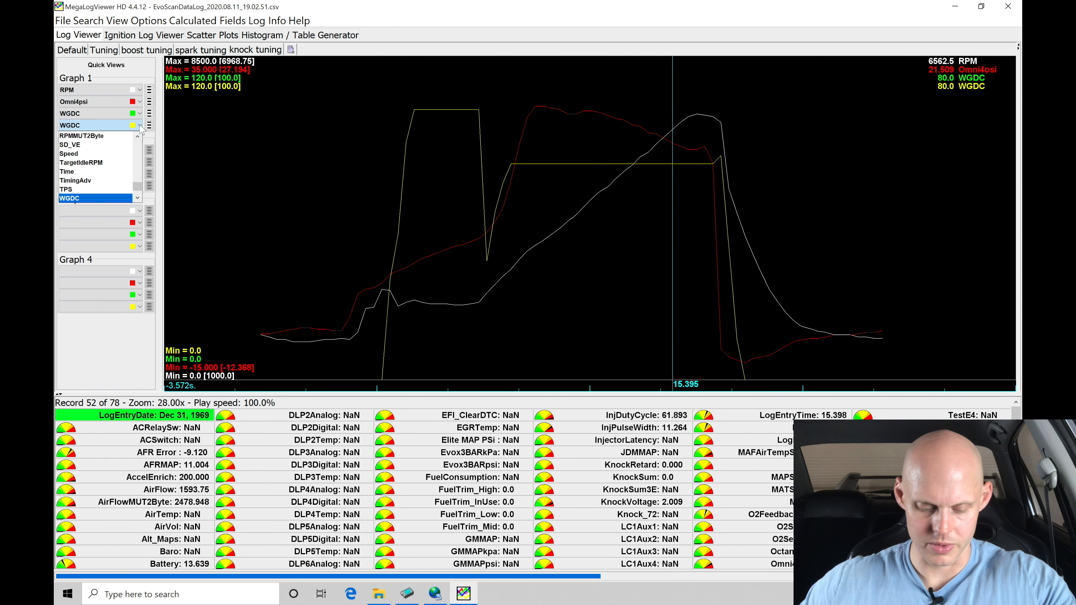
key(w)
key(Return)
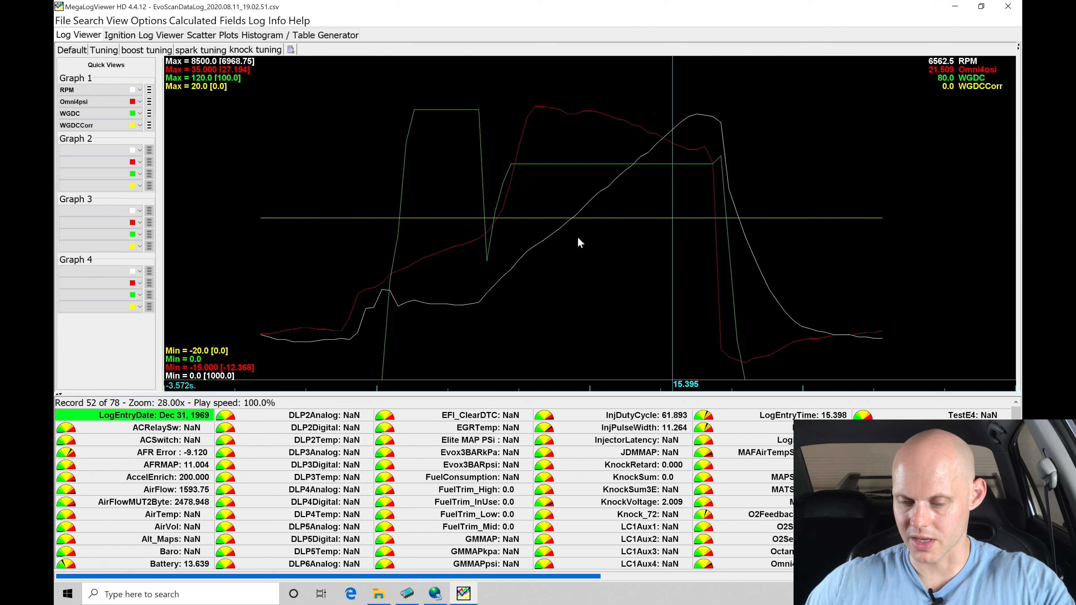
Examine boost, wastegate duty and duty correction at successive points from peak boost to the end of the pull.
click(553, 134)
click(608, 143)
click(631, 140)
click(661, 144)
click(675, 149)
click(689, 150)
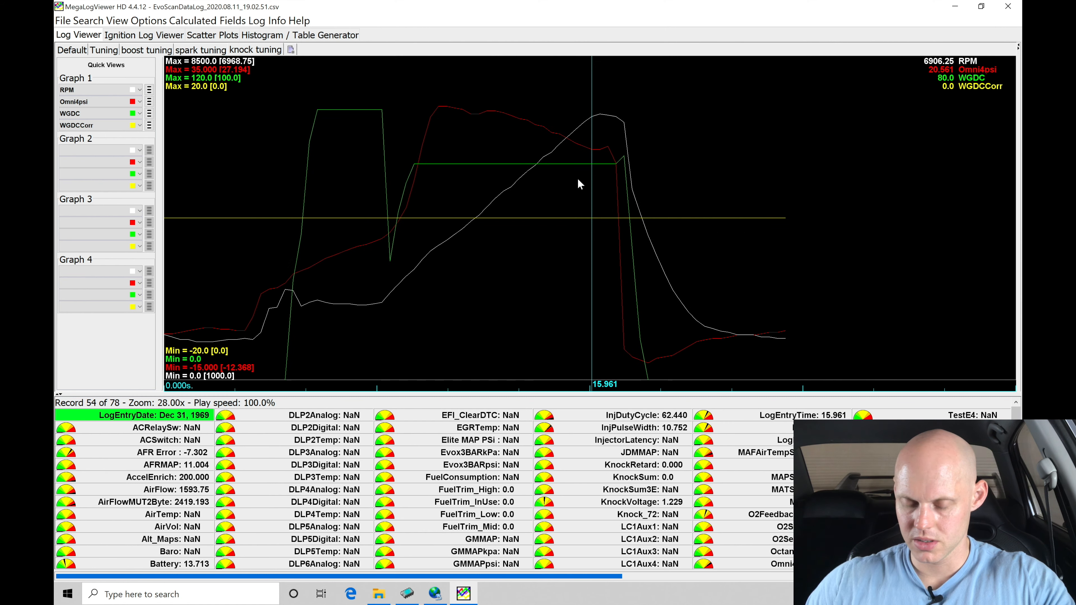
click(562, 218)
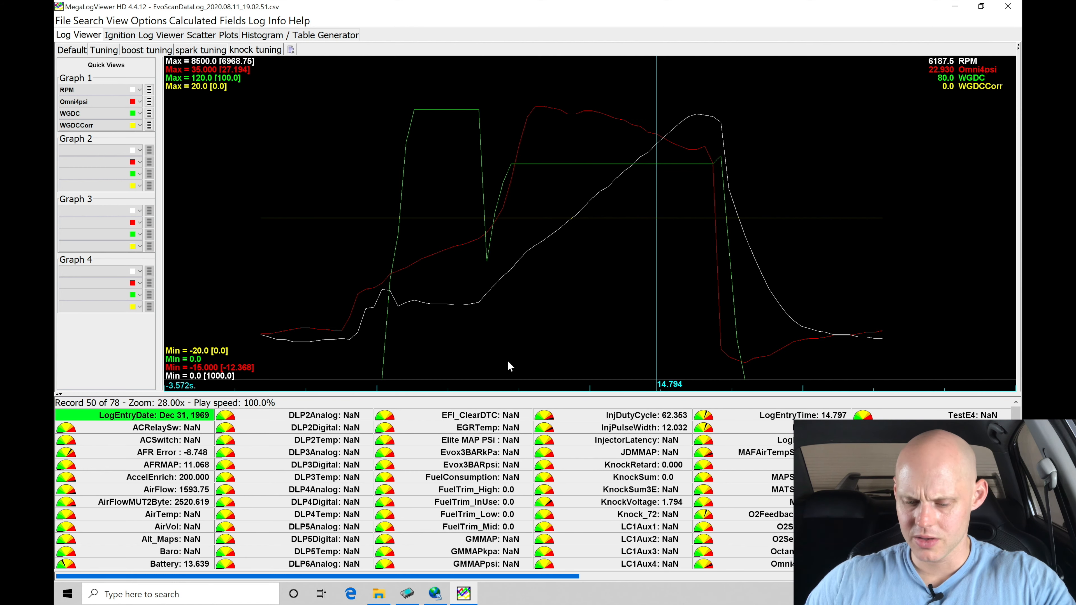
Switch to EcuFlash and check the 95-degree entry of the MAF IAT WGDC Correction table under Boost Control Settings.
click(407, 593)
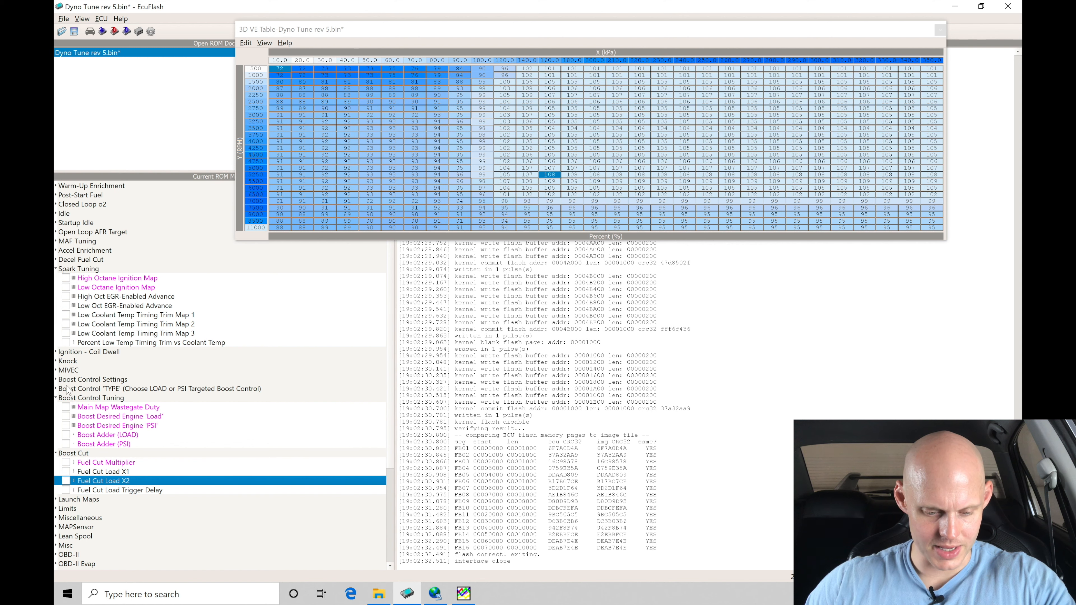
click(57, 389)
click(57, 389)
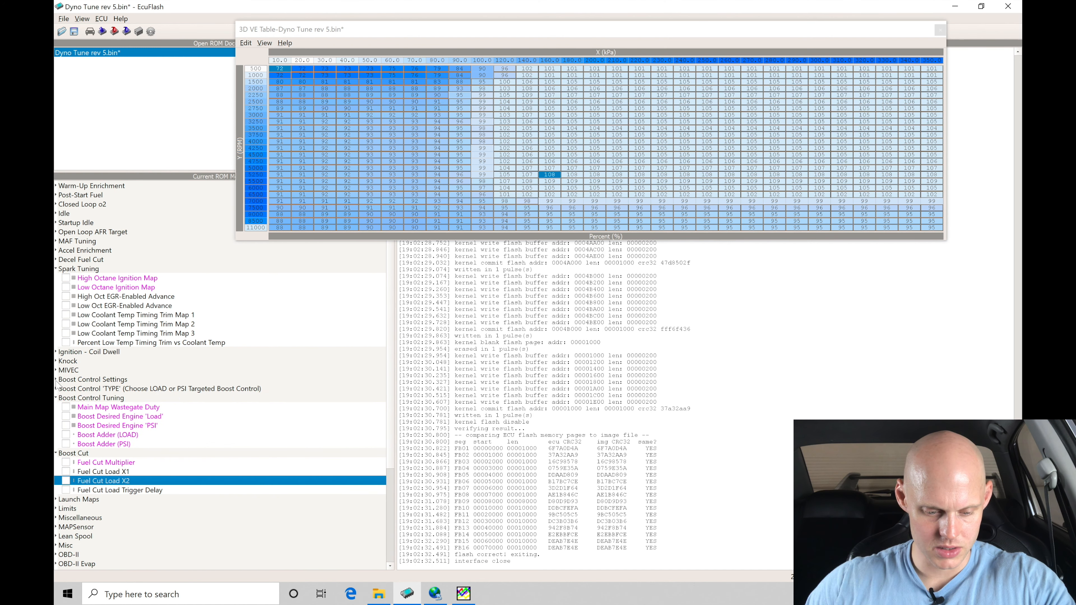
click(56, 379)
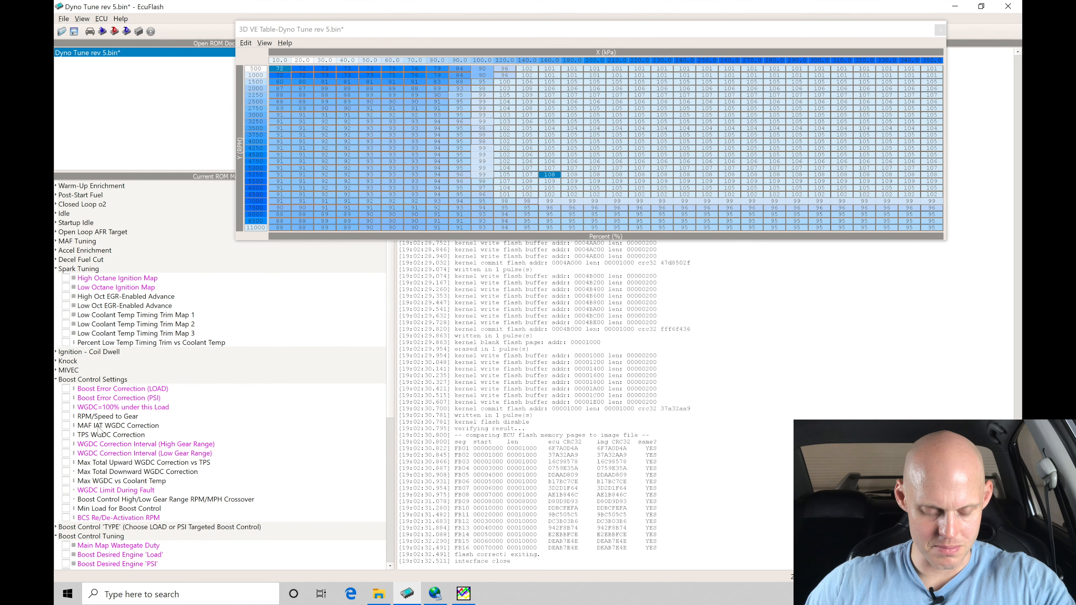
click(66, 426)
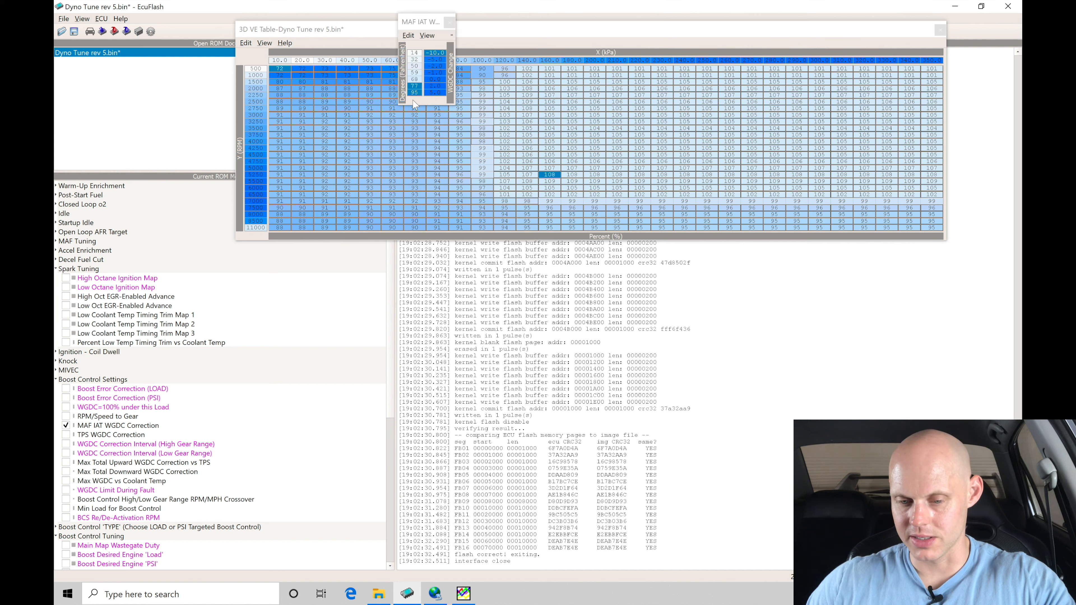
click(435, 93)
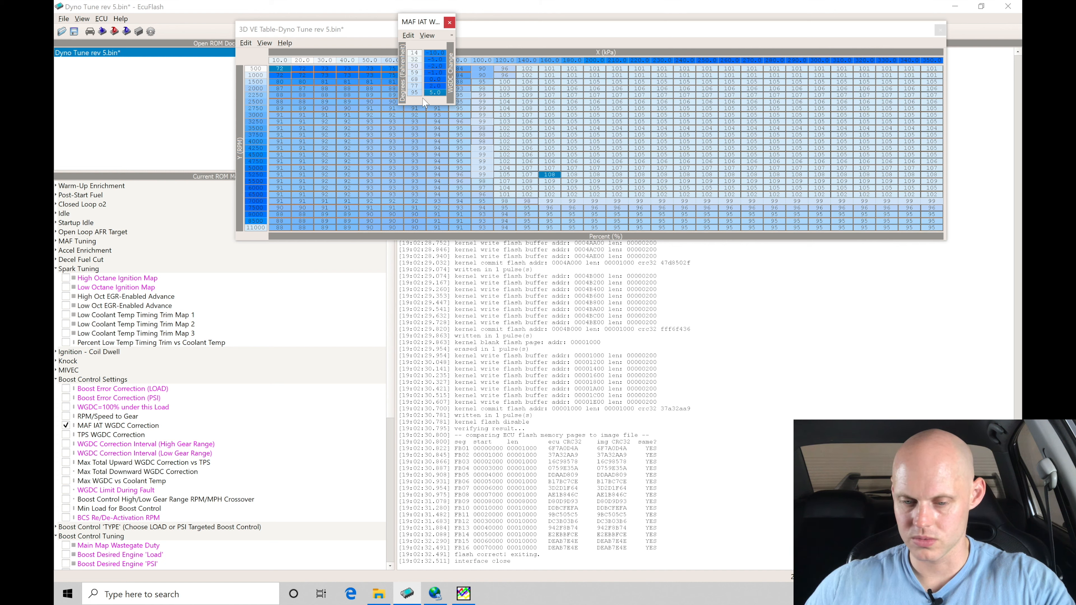
click(450, 22)
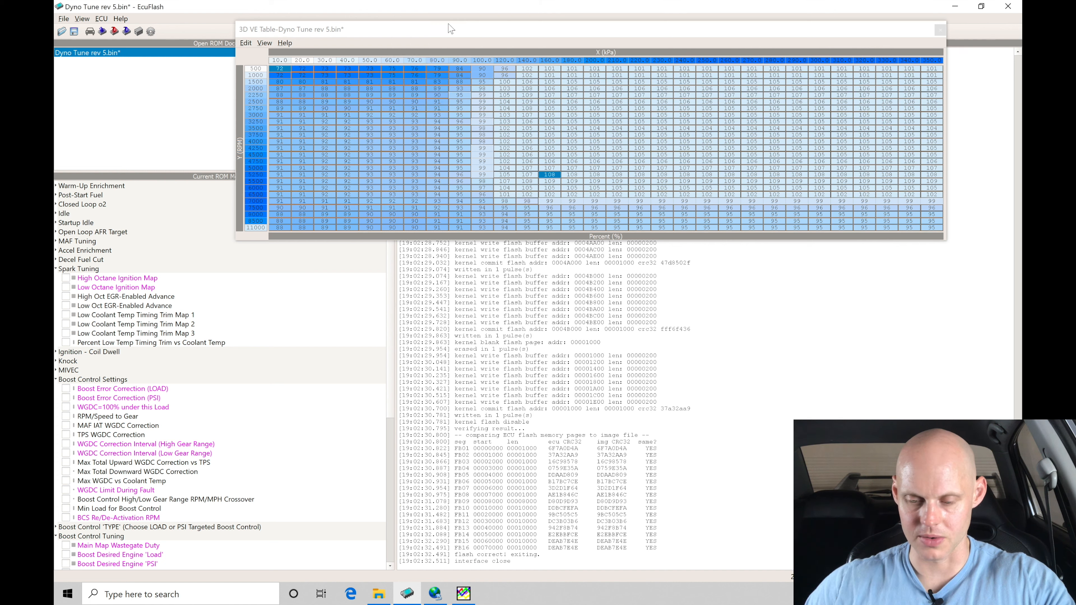
Switch to MegaLogViewer, plot knock_adc and knock_base as the first two Graph 2 traces, and inspect both around 8.7 seconds.
click(463, 593)
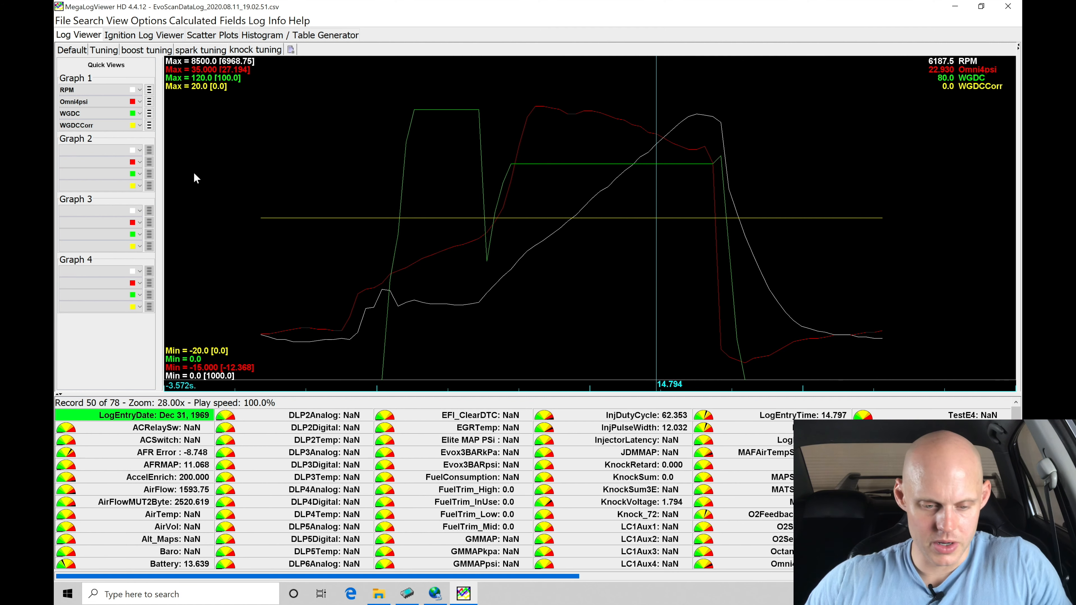
click(140, 153)
key(k)
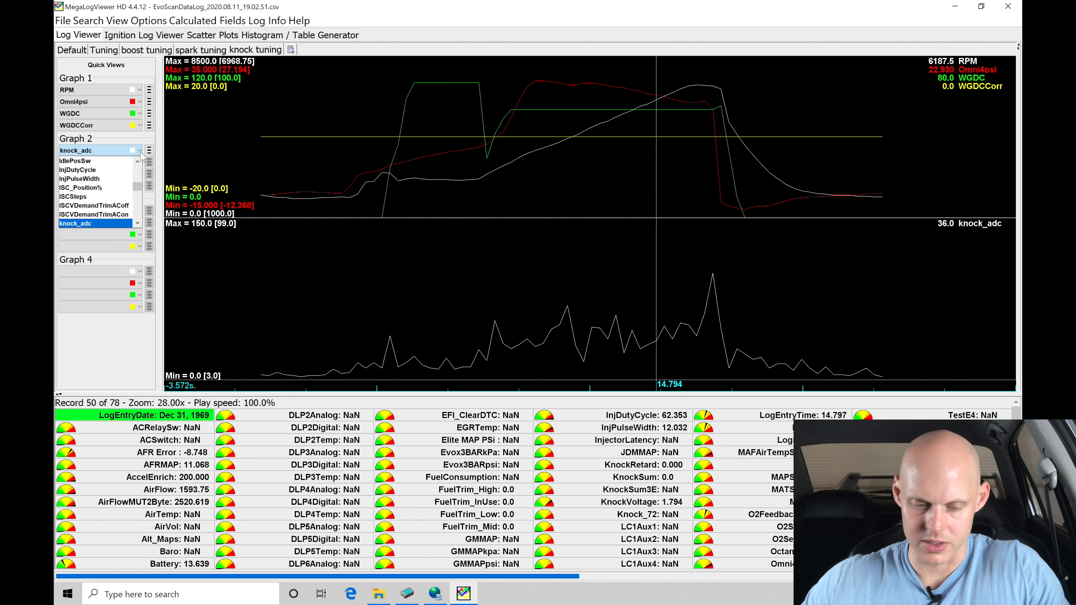
key(Return)
click(140, 163)
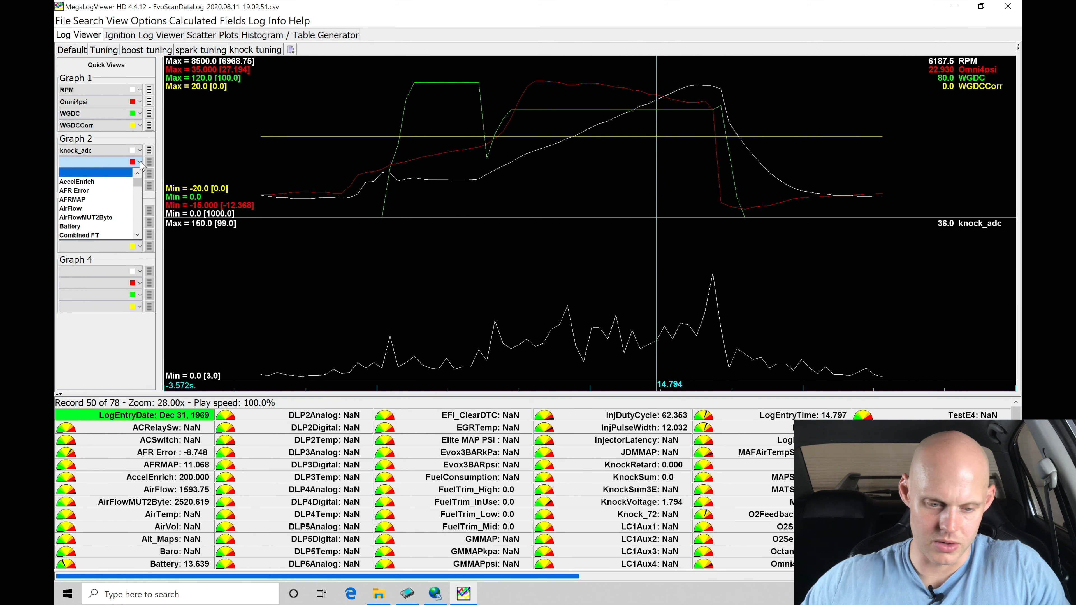
key(k)
key(k)
key(Return)
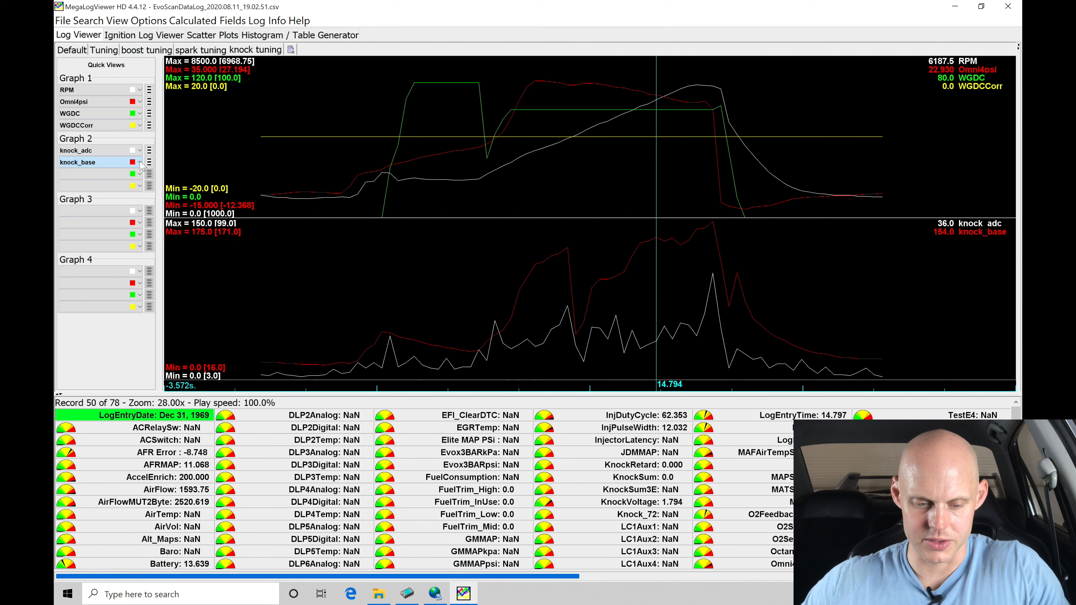
click(489, 306)
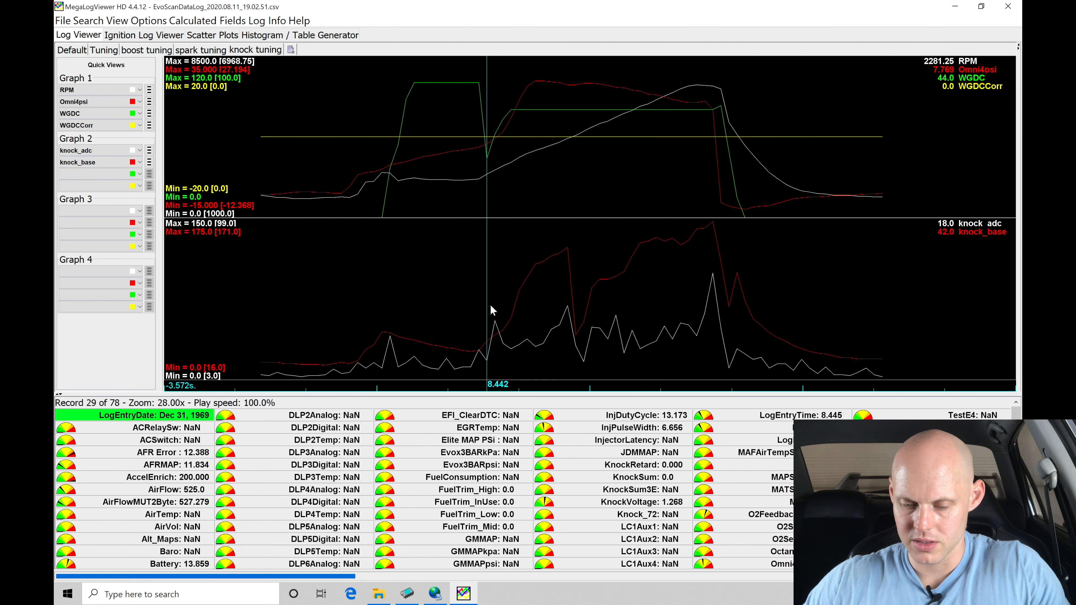
click(497, 324)
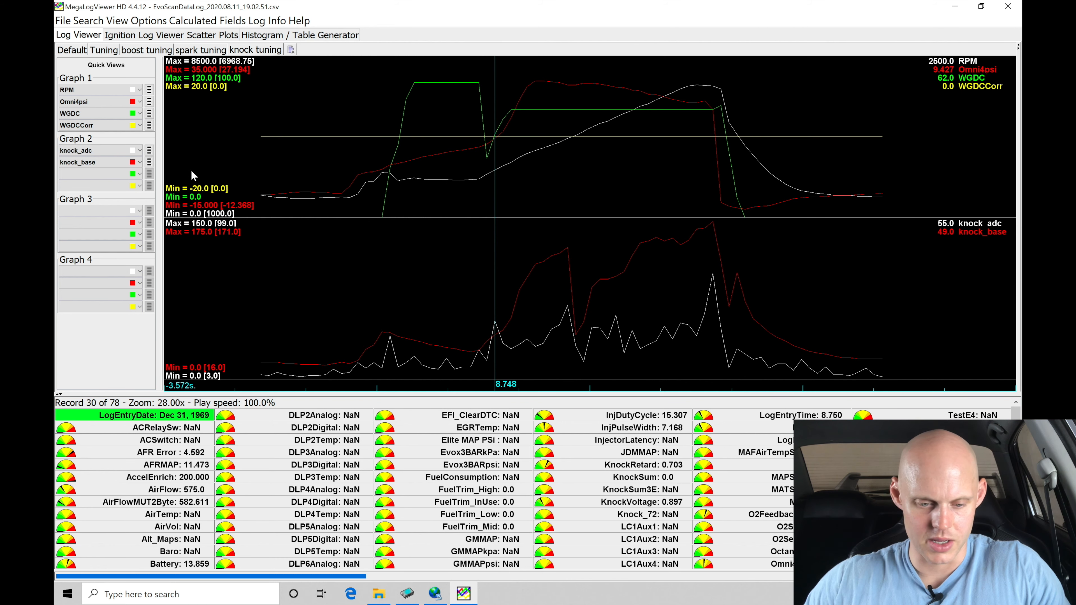
Add KnockRetard and KnockSum as the third and fourth traces of Graph 2.
click(140, 174)
key(k)
key(k)
key(k)
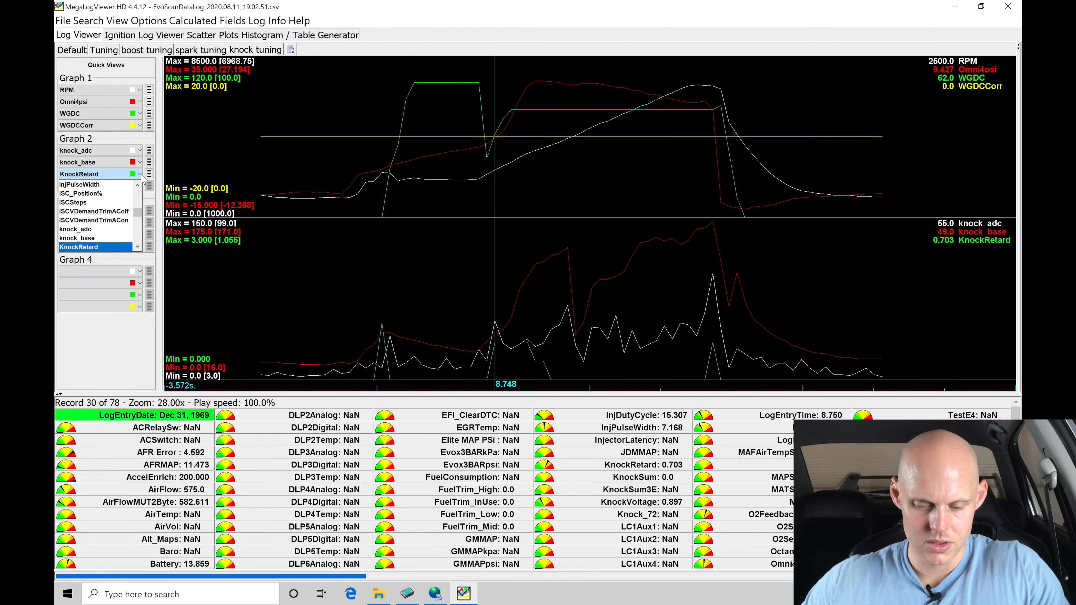
click(140, 175)
click(139, 186)
key(k)
key(k)
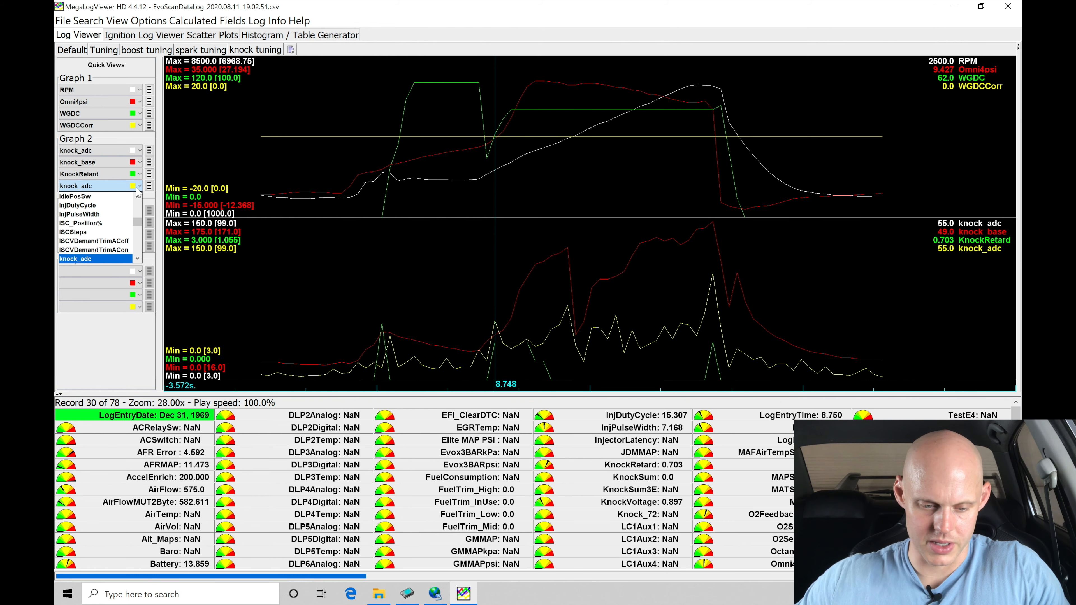
key(k)
key(k)
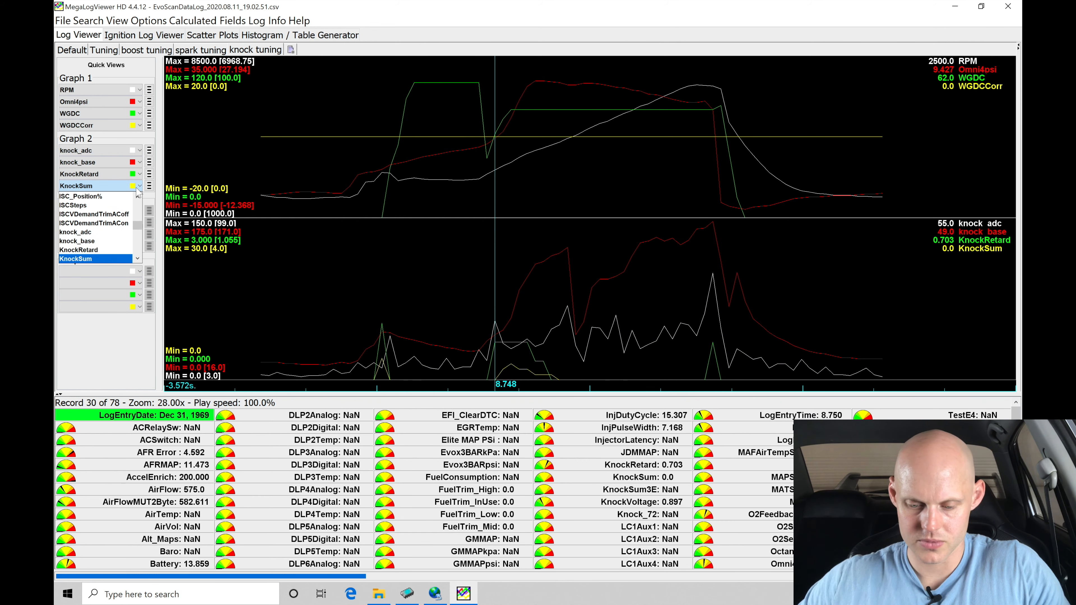
key(Return)
Examine boost and knock values at successive points of the pull, return to about 9.37 seconds, and locate that load and RPM in the histogram table.
key(Right)
key(Right)
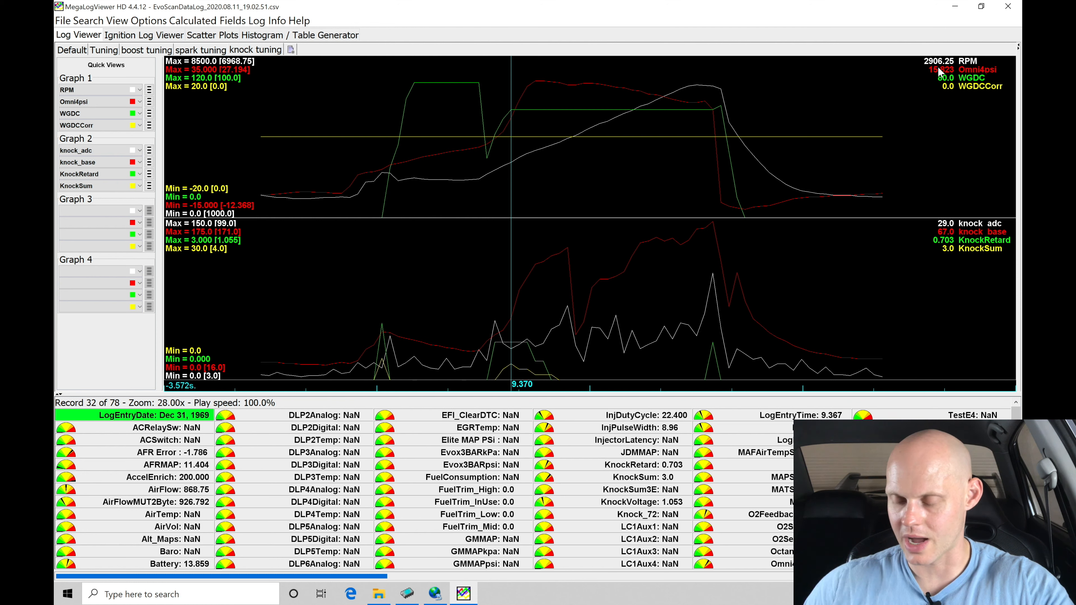
click(618, 307)
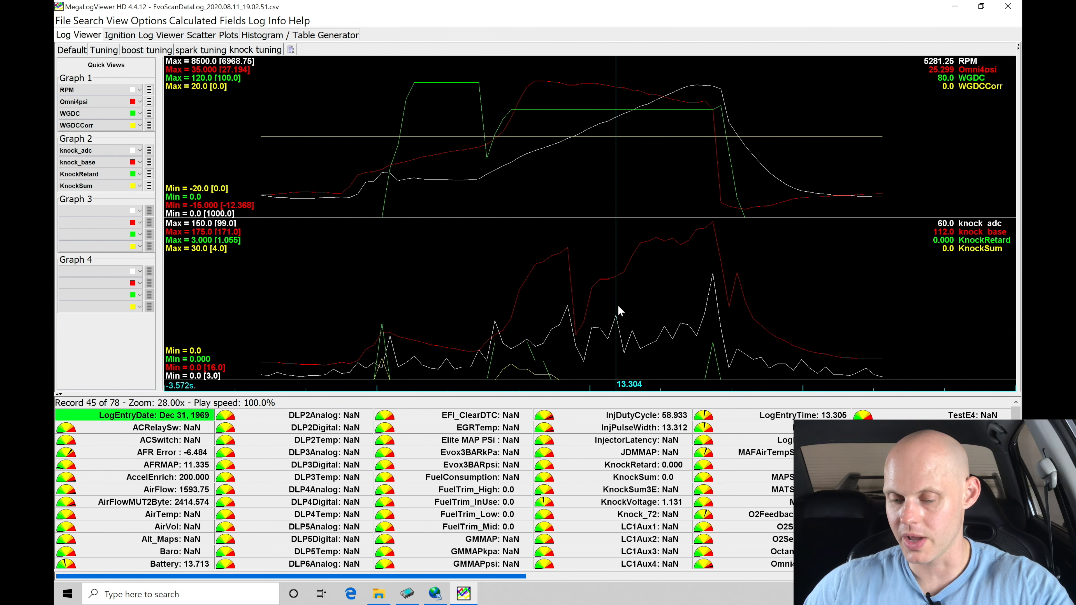
click(650, 289)
click(668, 290)
click(678, 274)
click(686, 268)
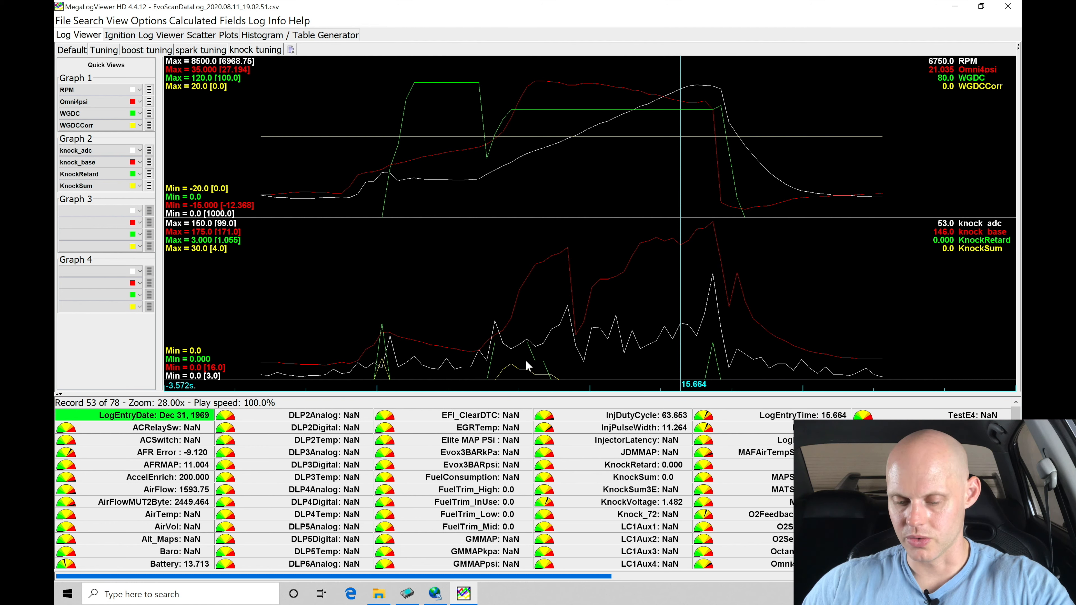
click(507, 320)
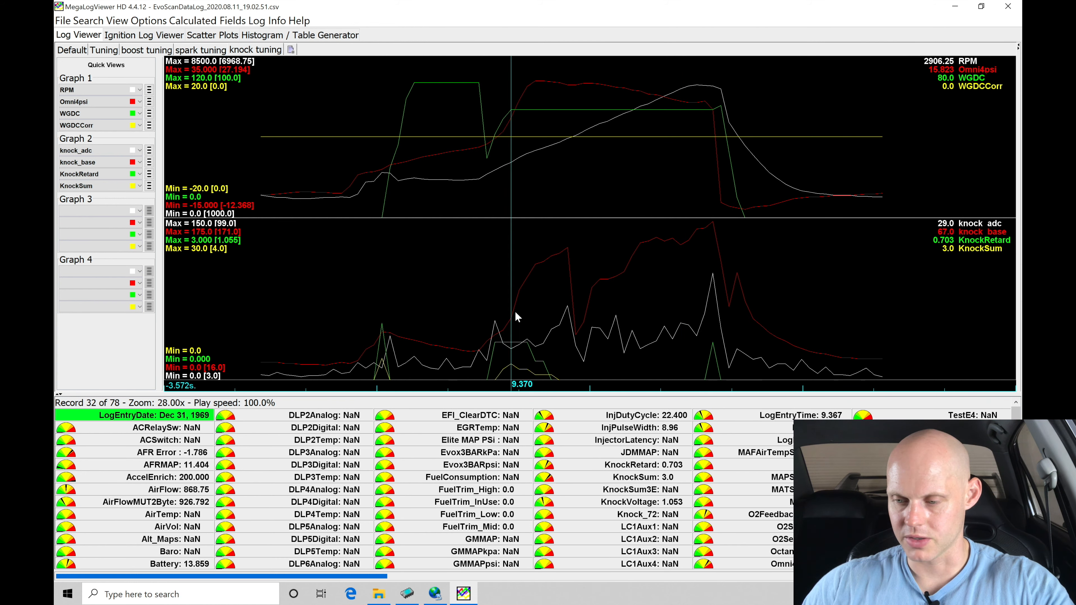
click(516, 319)
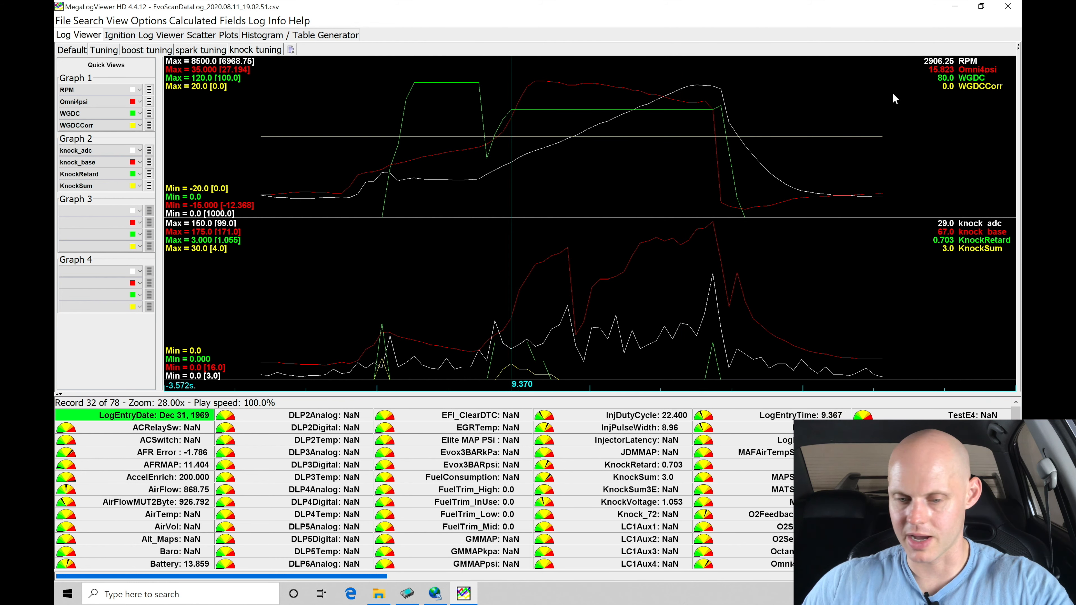
click(336, 36)
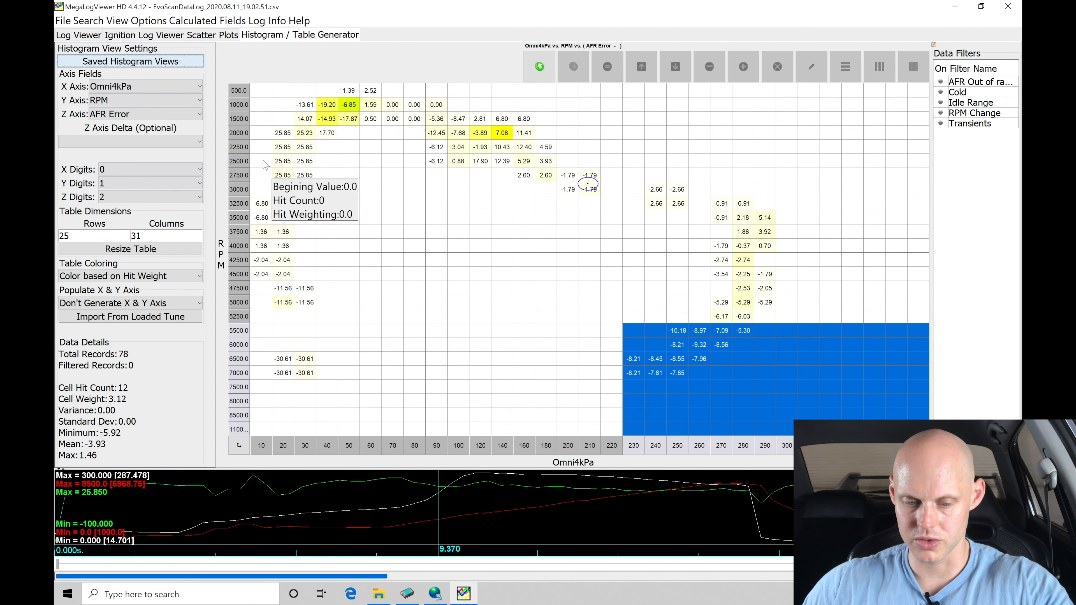
Switch to EcuFlash and reduce the High Octane Ignition Map timing by 1 degree for 140–350 kPa from 500 to 3000 RPM.
click(407, 593)
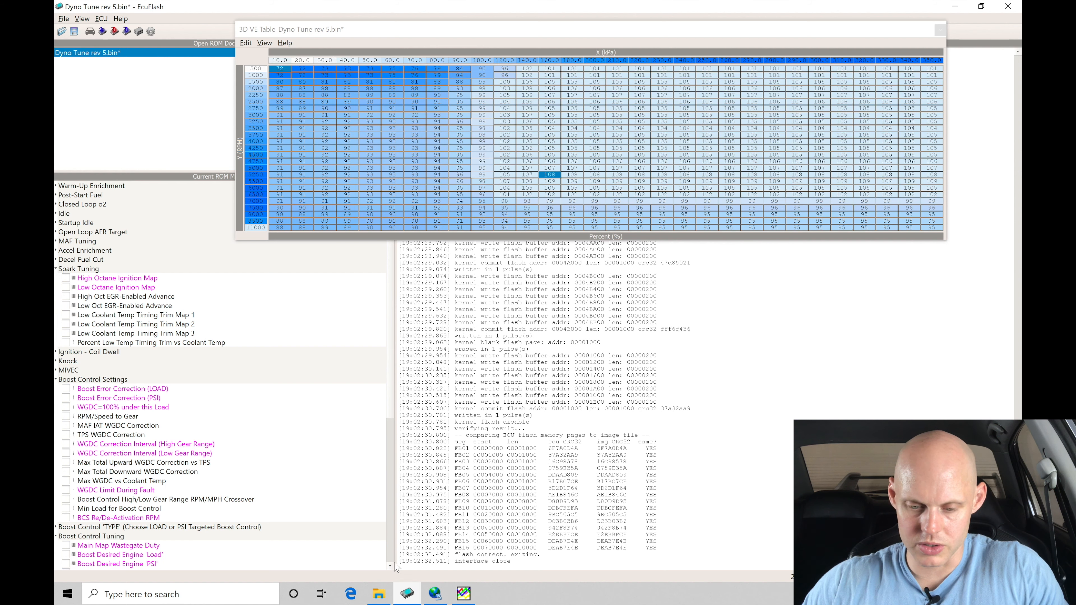
click(66, 278)
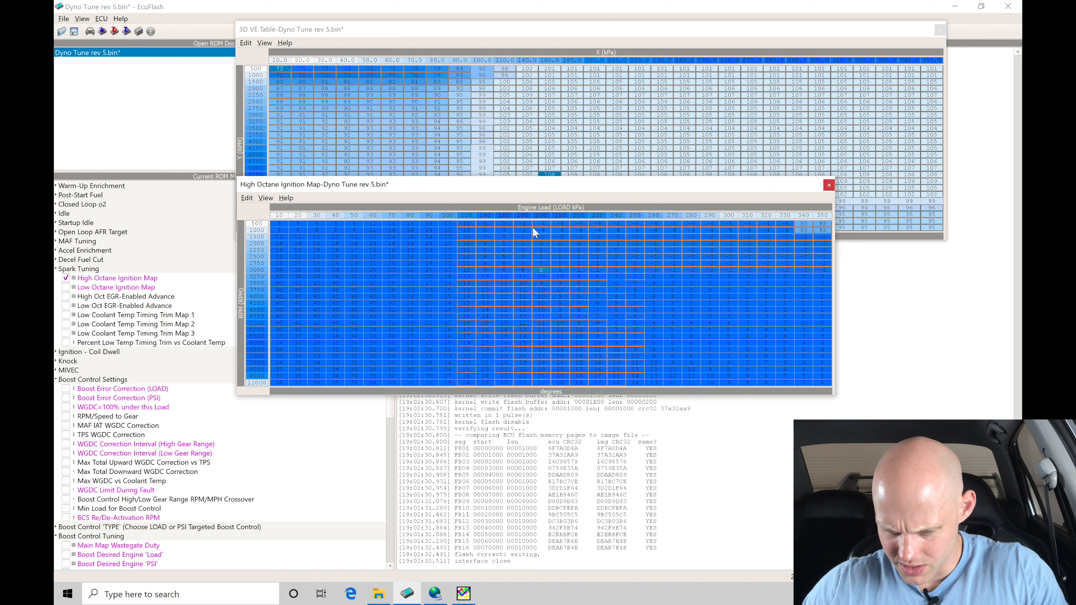
drag(489, 225, 815, 270)
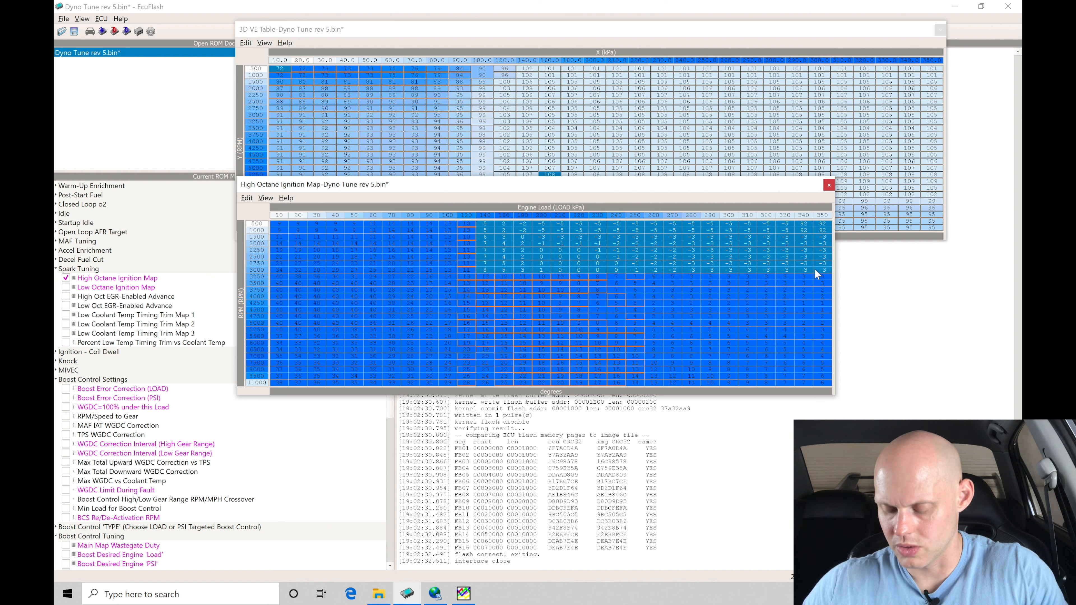
key(minus)
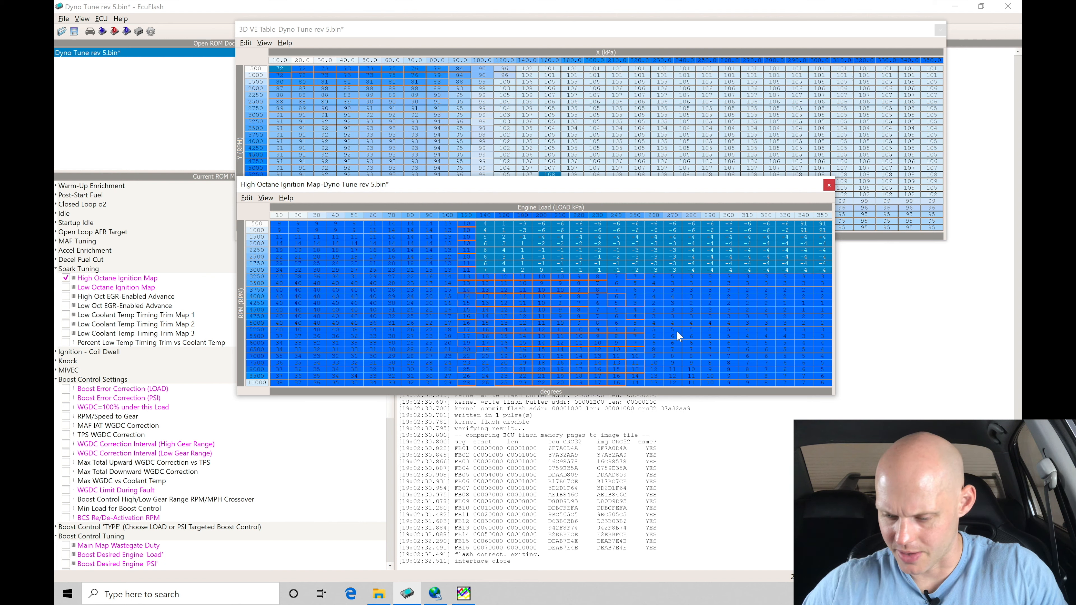
Advance the ignition timing at 300–350 kPa in the highest RPM rows and interpolate the 230–290 kPa cells horizontally from 5500 to 11000 RPM.
drag(726, 345, 822, 382)
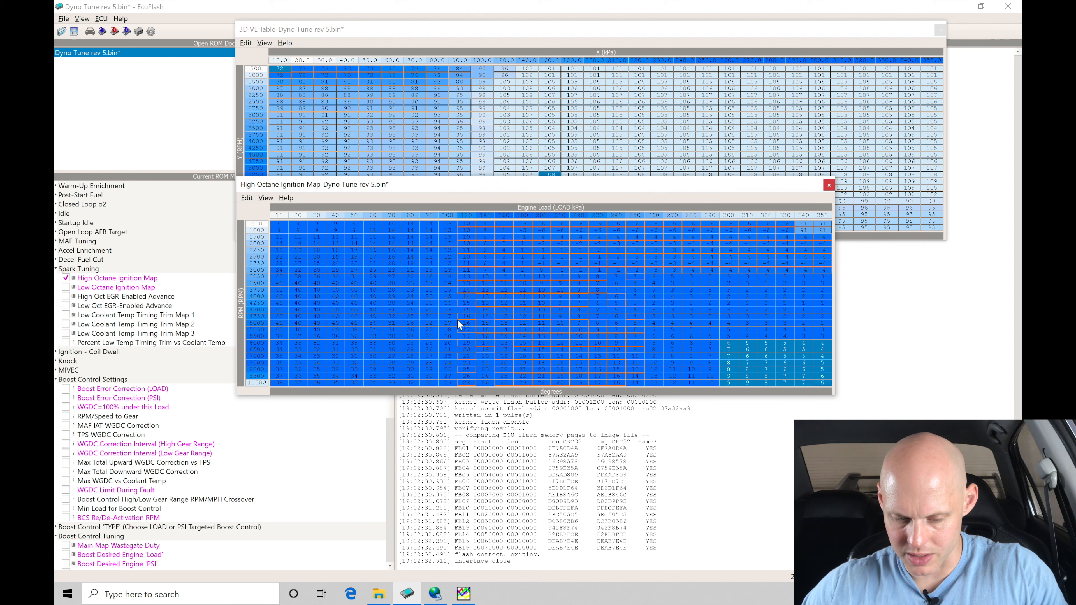
drag(728, 337, 822, 388)
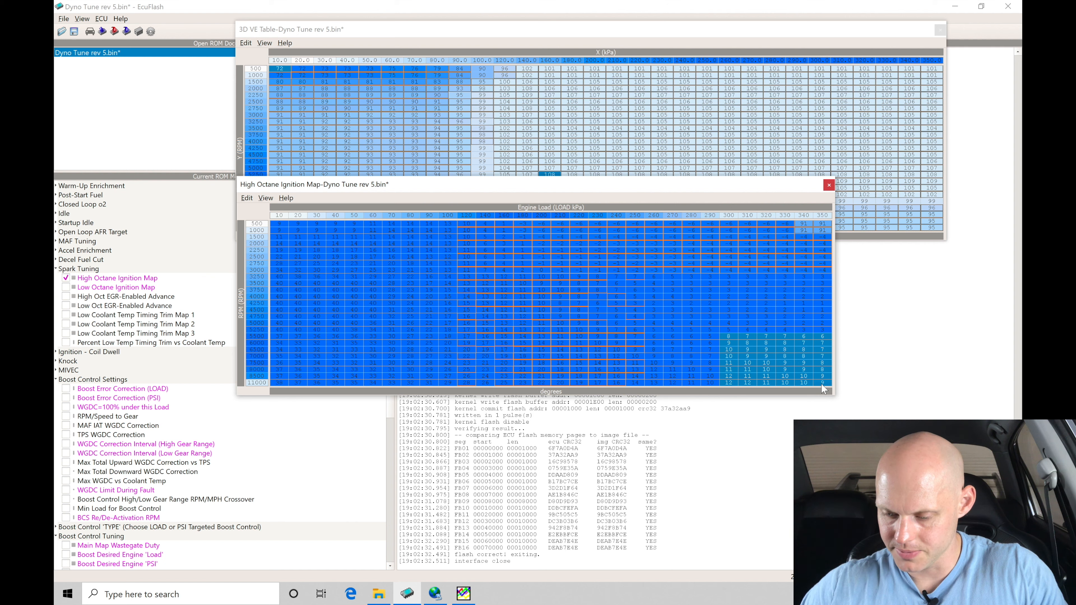
drag(598, 337, 718, 383)
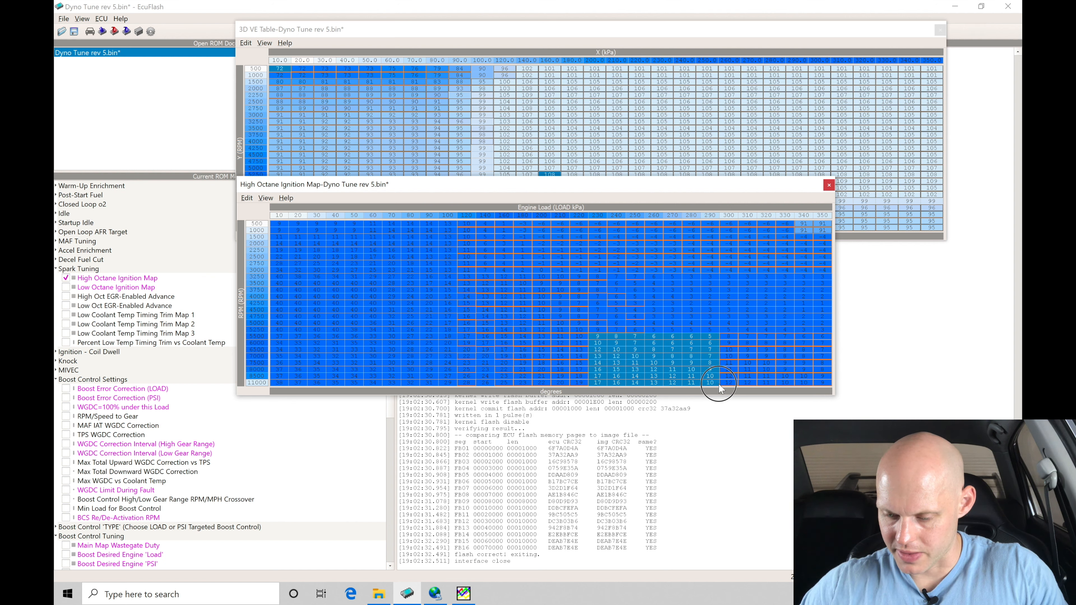
key(h)
click(717, 363)
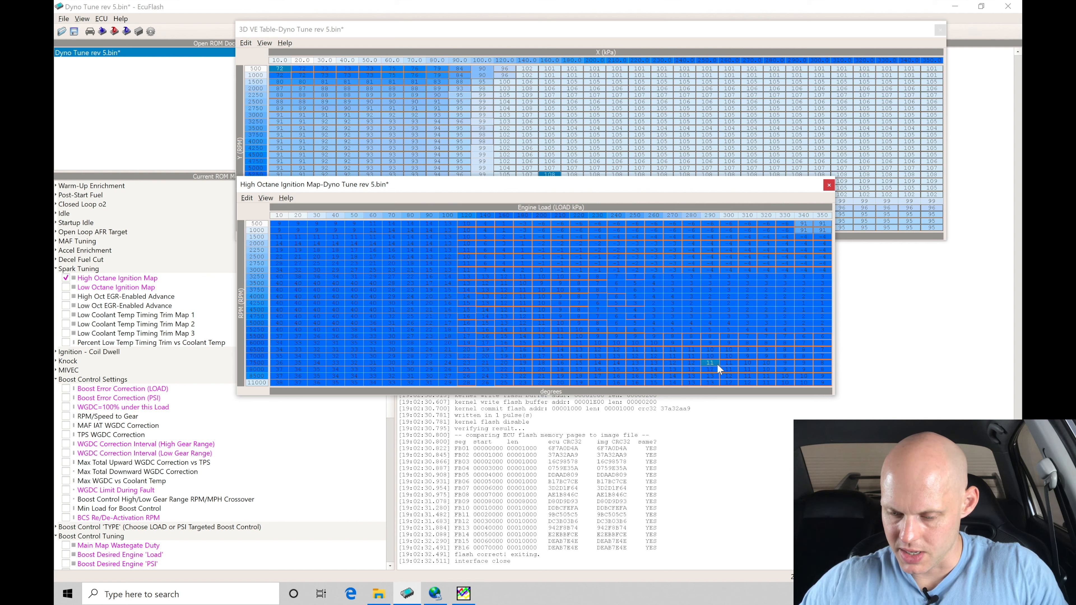
Check the ignition timing at 250–350 kPa between 4000 and 5500 RPM and close the High Octane Ignition Map.
drag(635, 316, 821, 339)
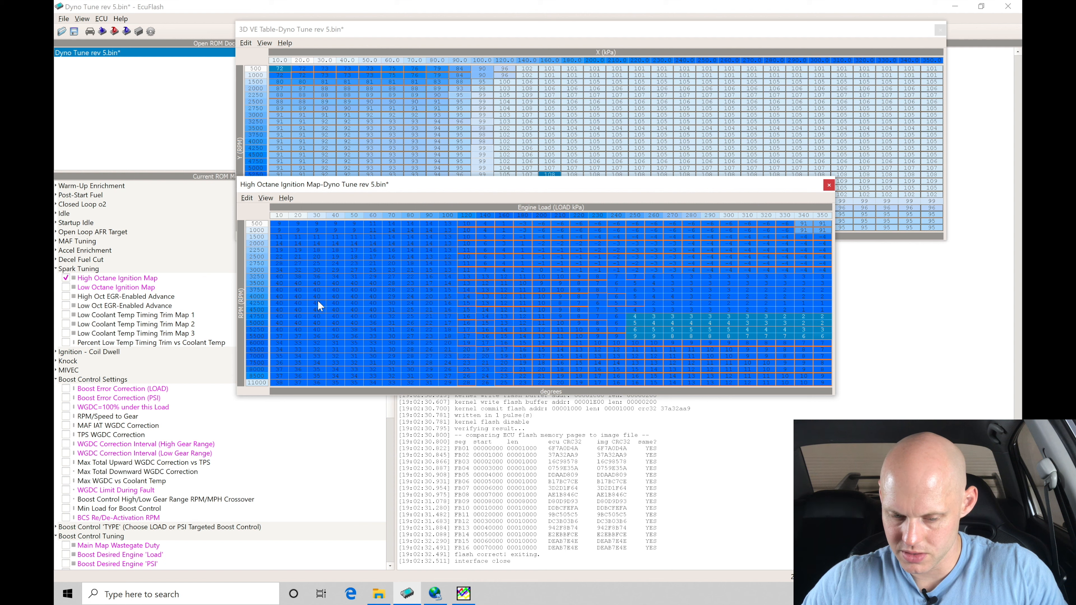
drag(636, 298, 823, 337)
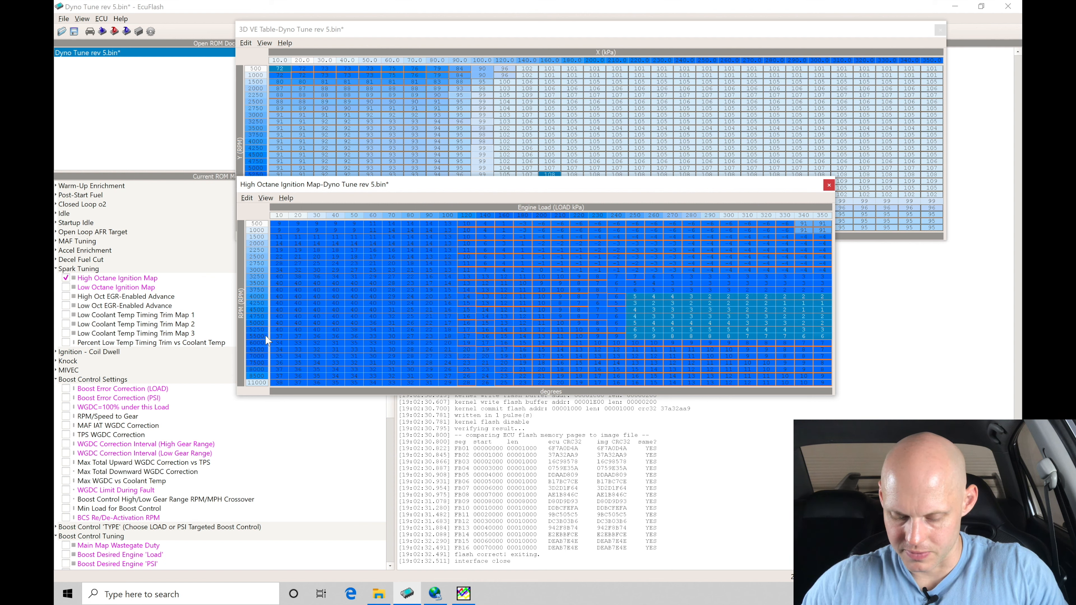
click(599, 327)
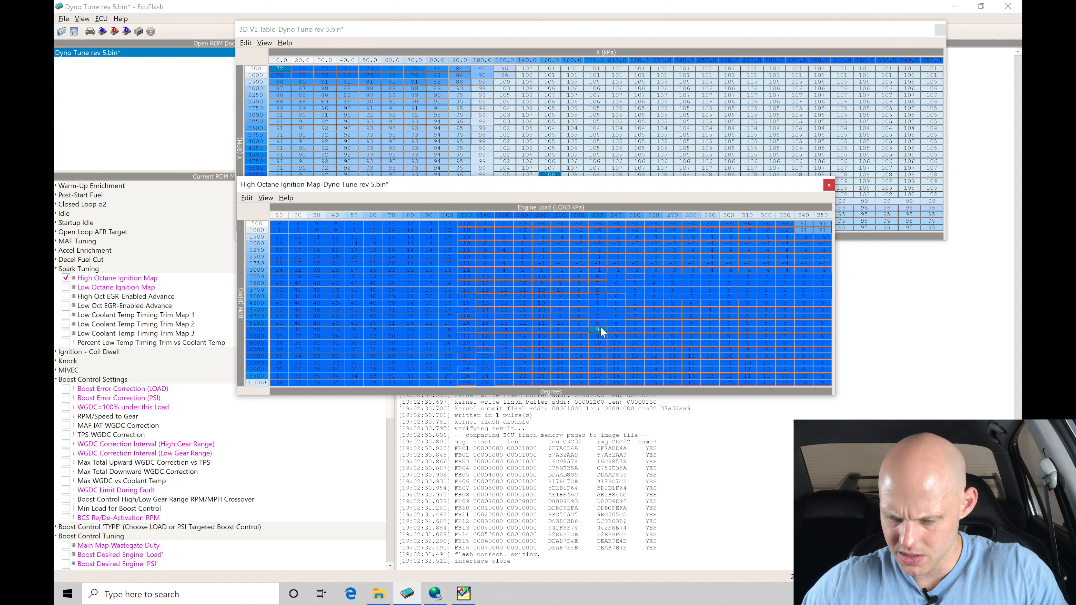
click(828, 185)
click(642, 161)
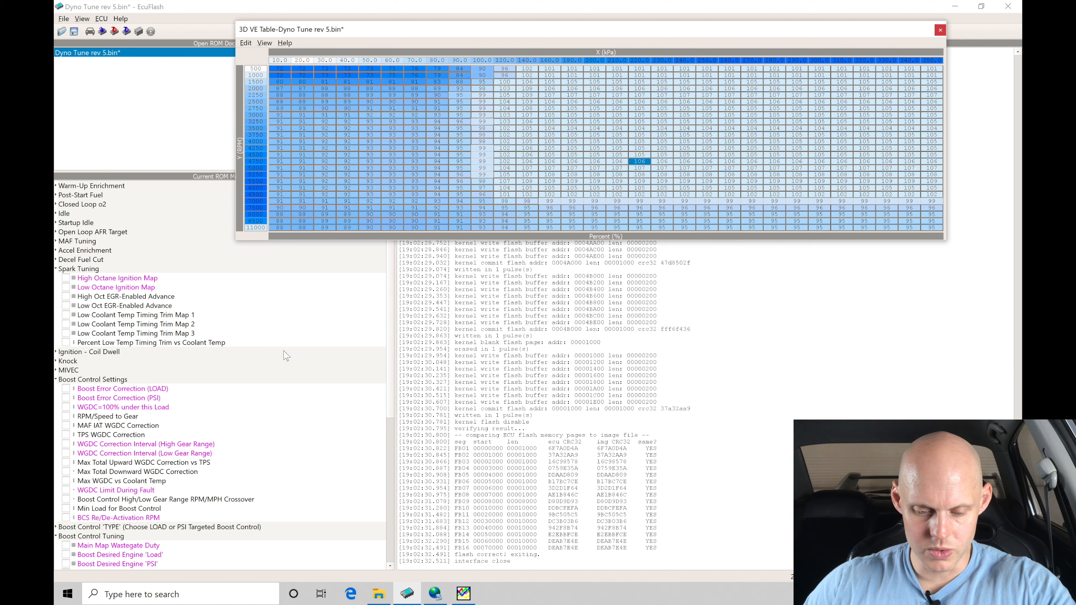
Open the Main Map Wastegate Duty table and set the duty to 65% from 3000 to 4000 RPM in all gears.
drag(393, 386, 394, 457)
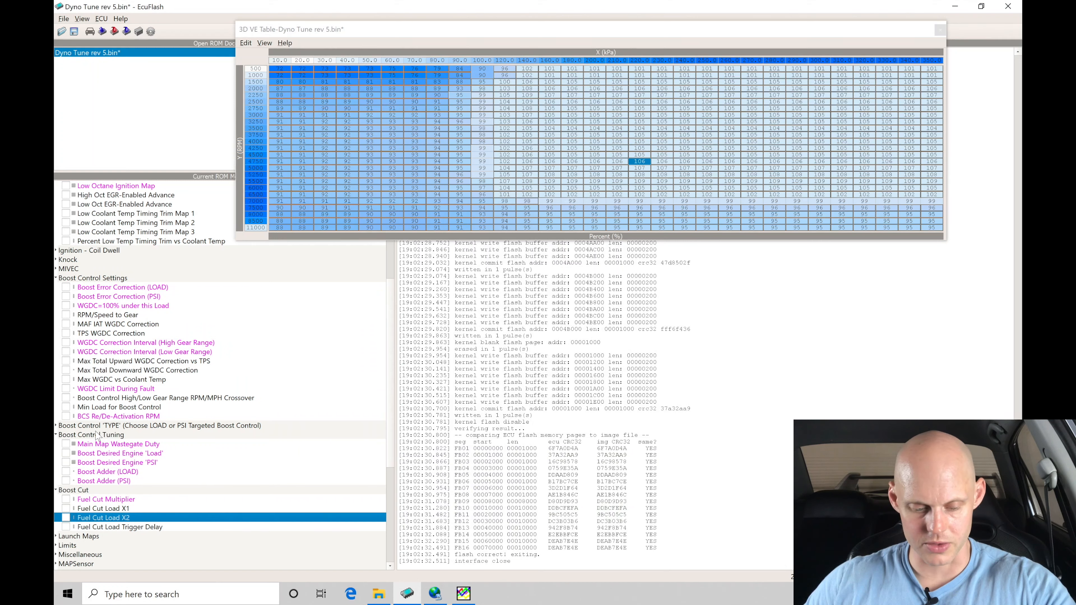
click(67, 444)
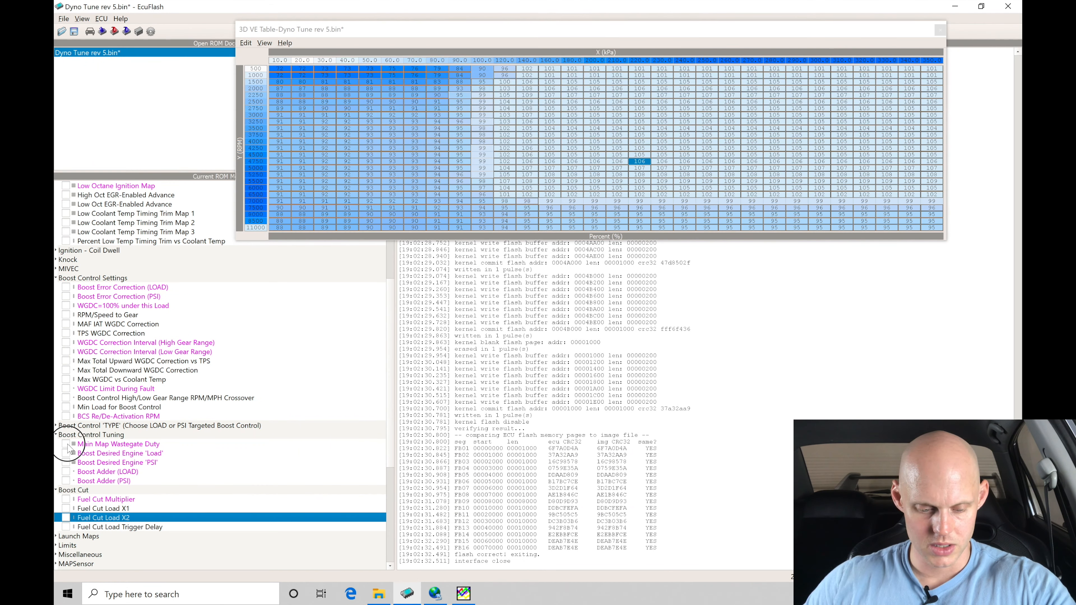
click(470, 128)
drag(444, 107, 585, 114)
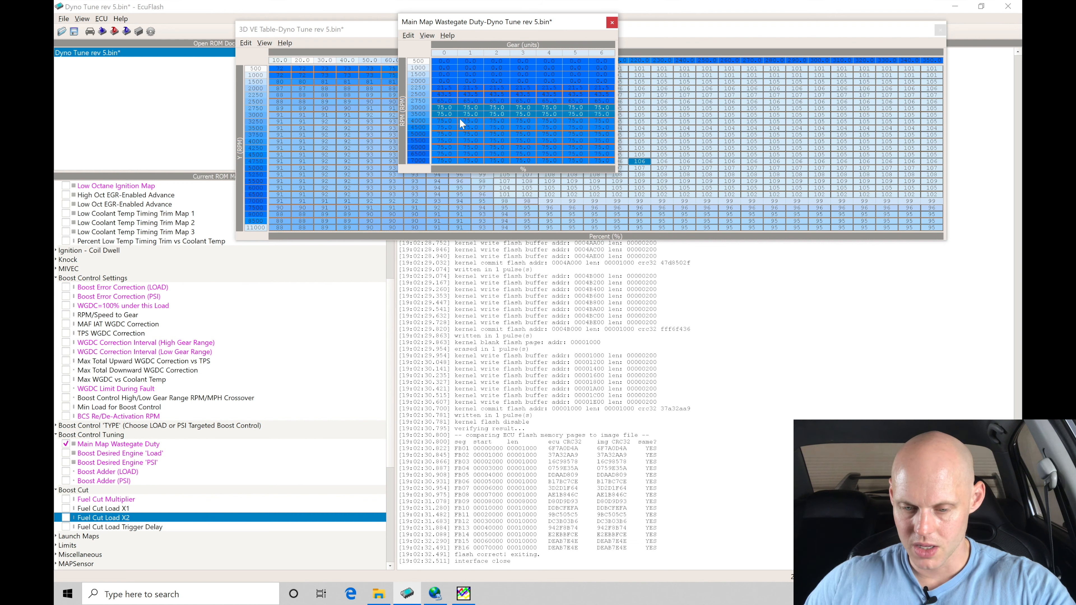
drag(438, 109, 605, 119)
key(equal)
text(65)
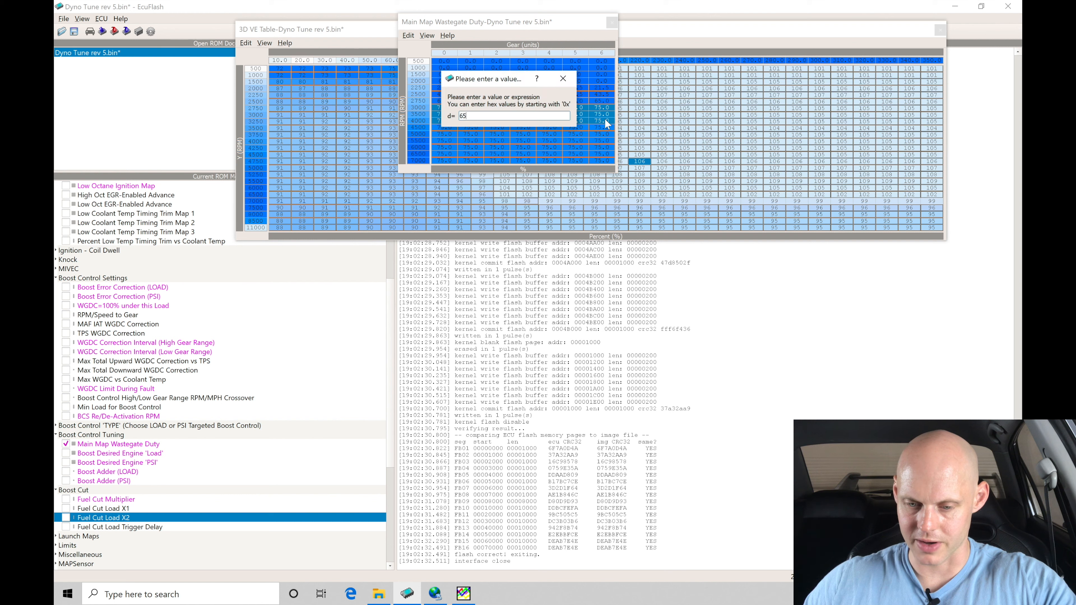
key(Return)
click(549, 133)
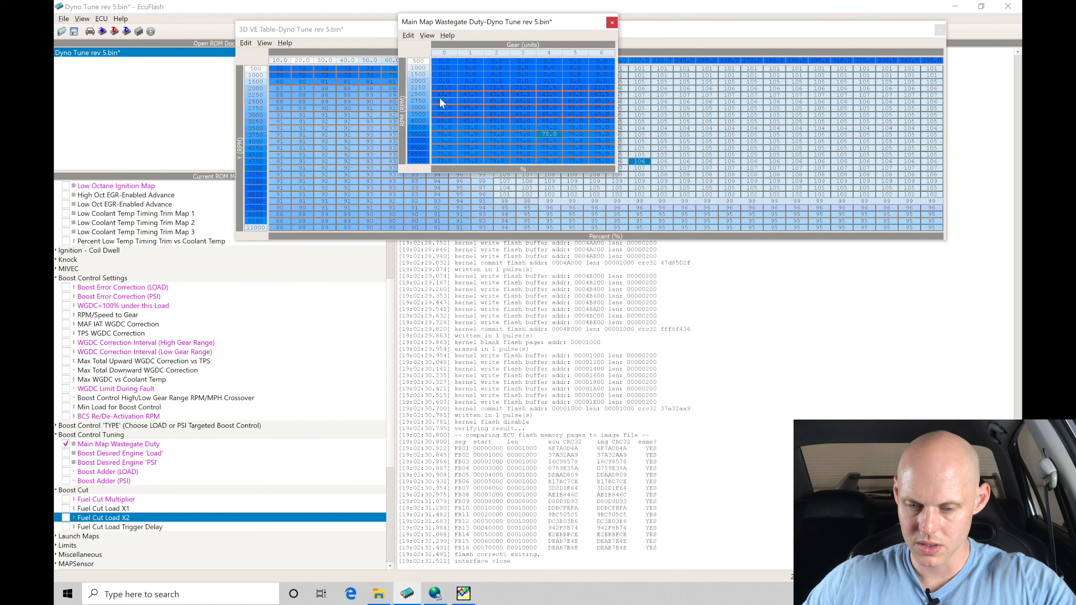
Interpolate the wastegate duty vertically between 2500 and 3000 RPM for all gears.
drag(440, 95, 598, 111)
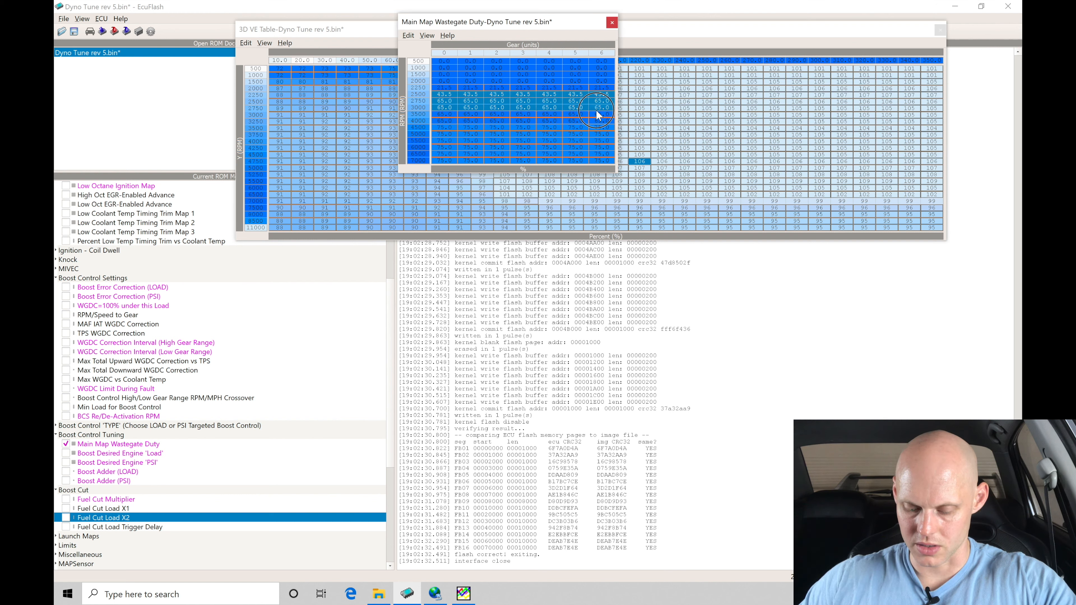
key(v)
click(568, 125)
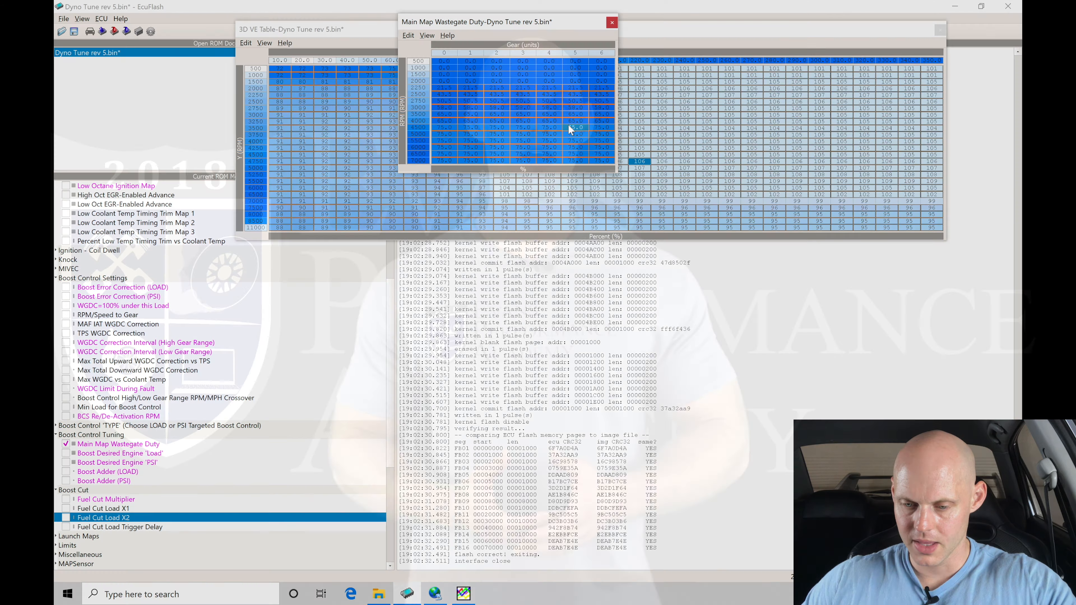